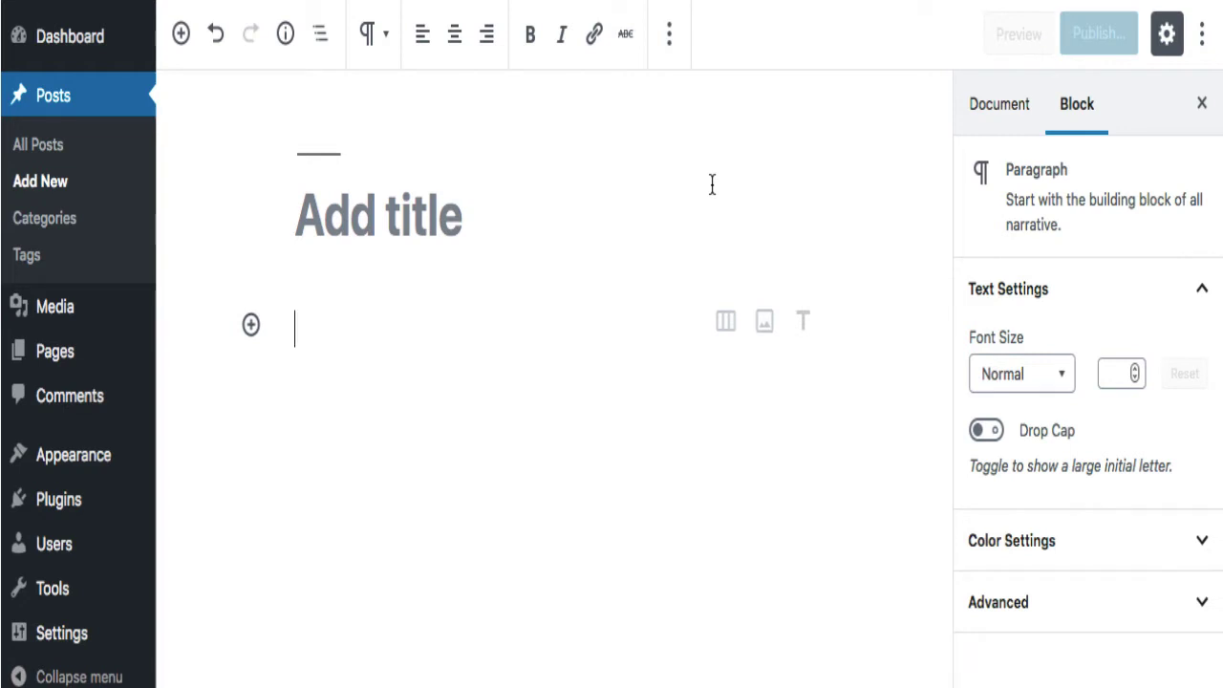
Title the new post "Multiple Cols".
click(446, 204)
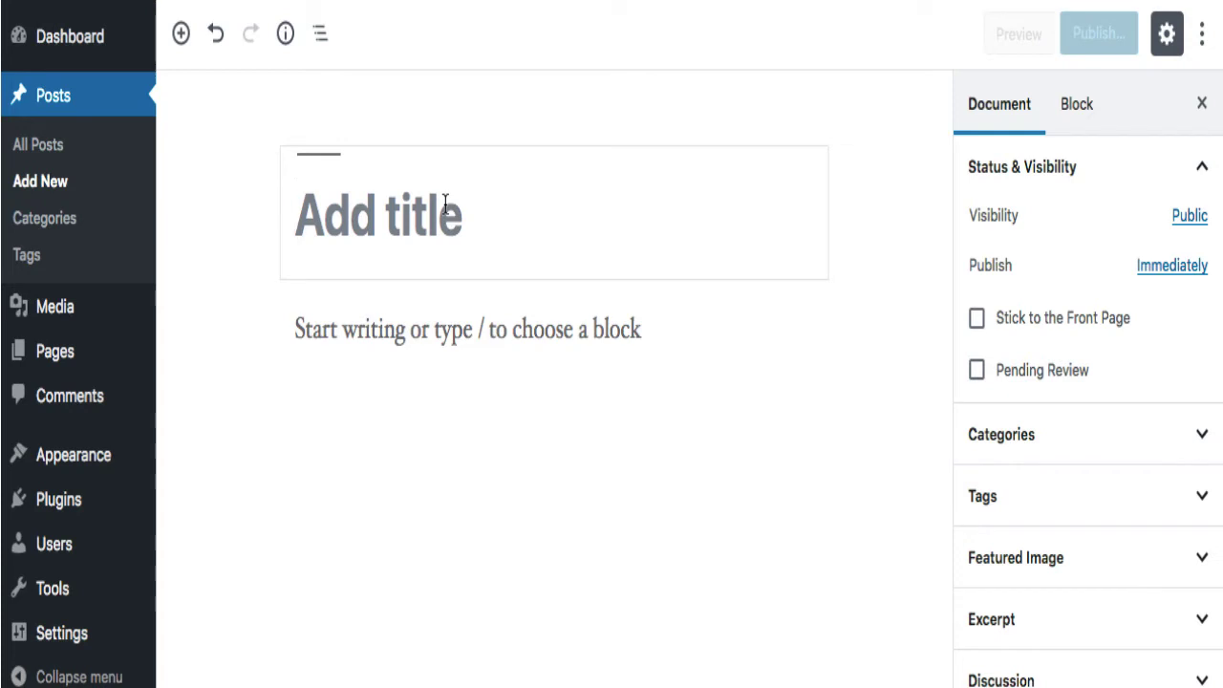
text(Mult)
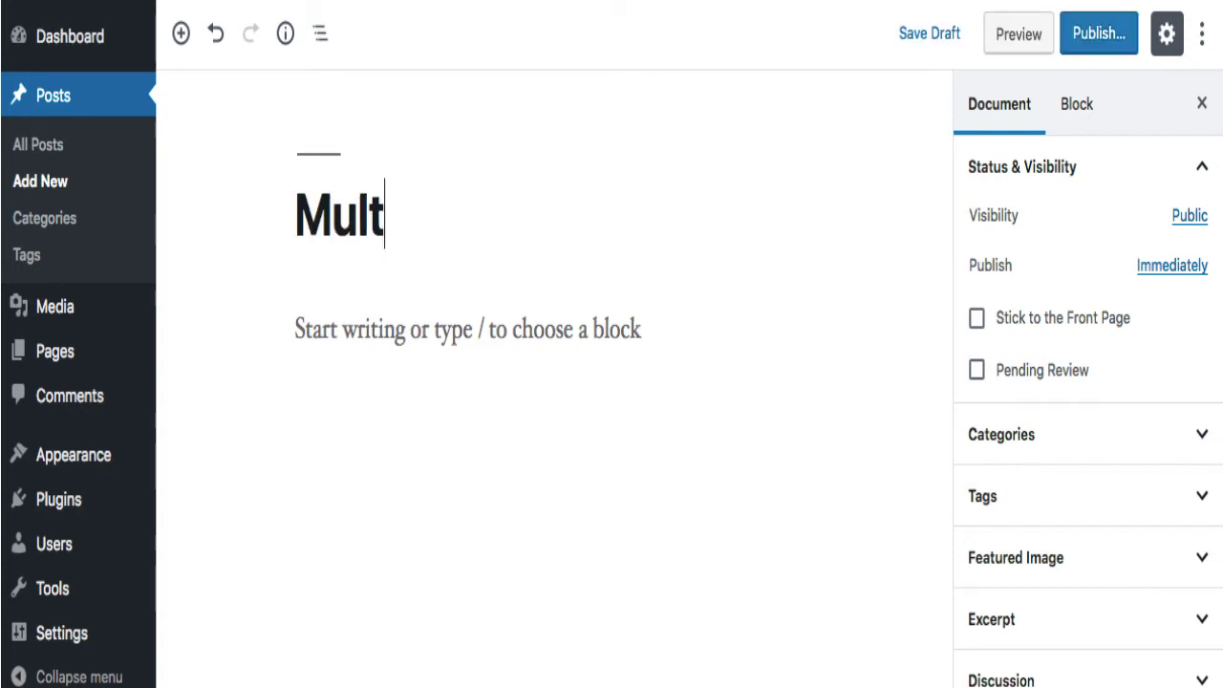
text(iple Cols)
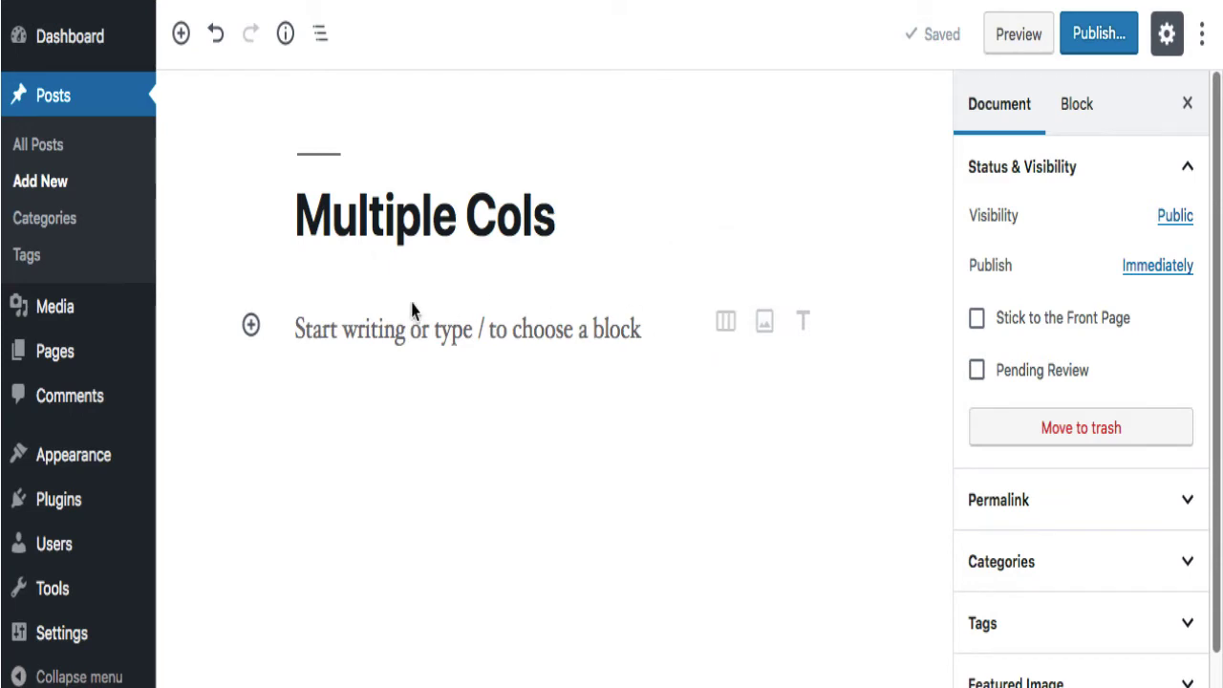
Search the block library for "col" and insert a Columns block below the post title.
click(251, 325)
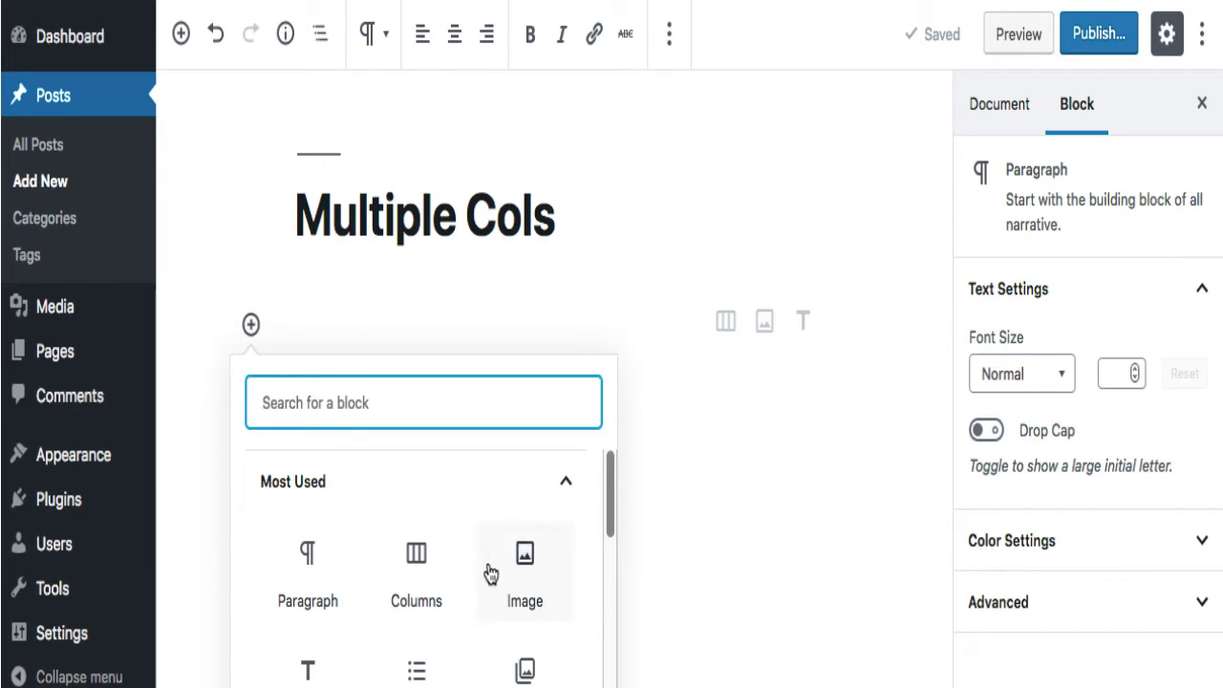
scroll(490, 574, down, 1)
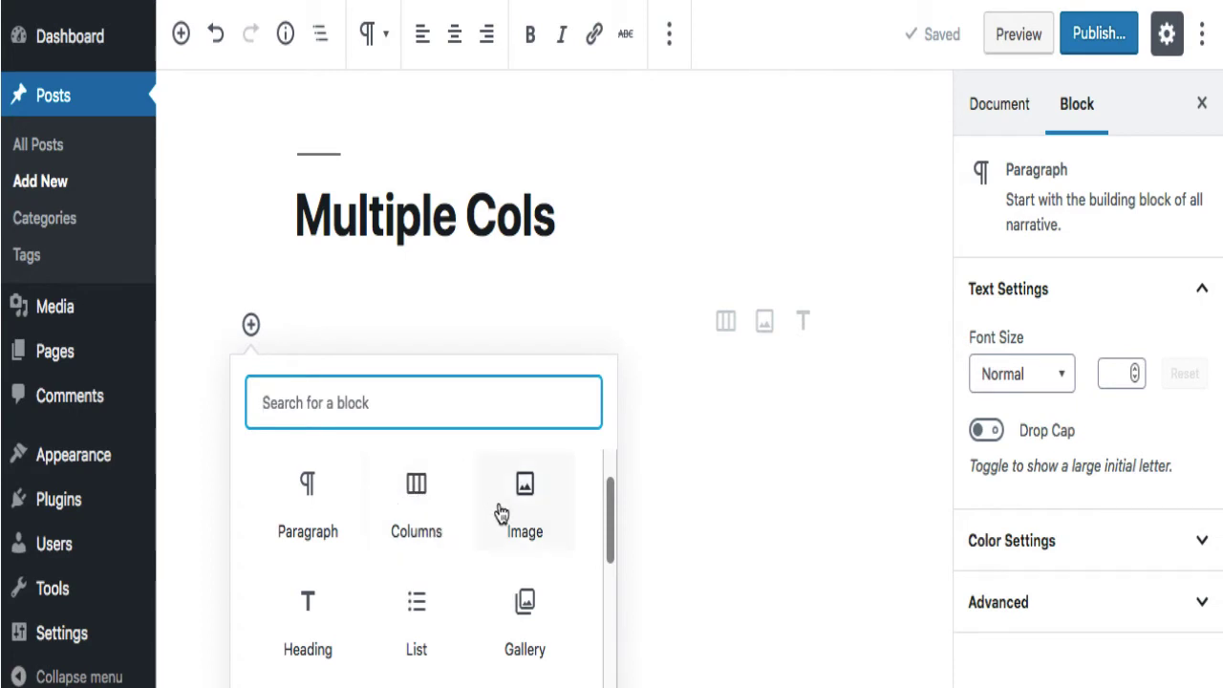
scroll(546, 526, down, 3)
scroll(547, 530, down, 5)
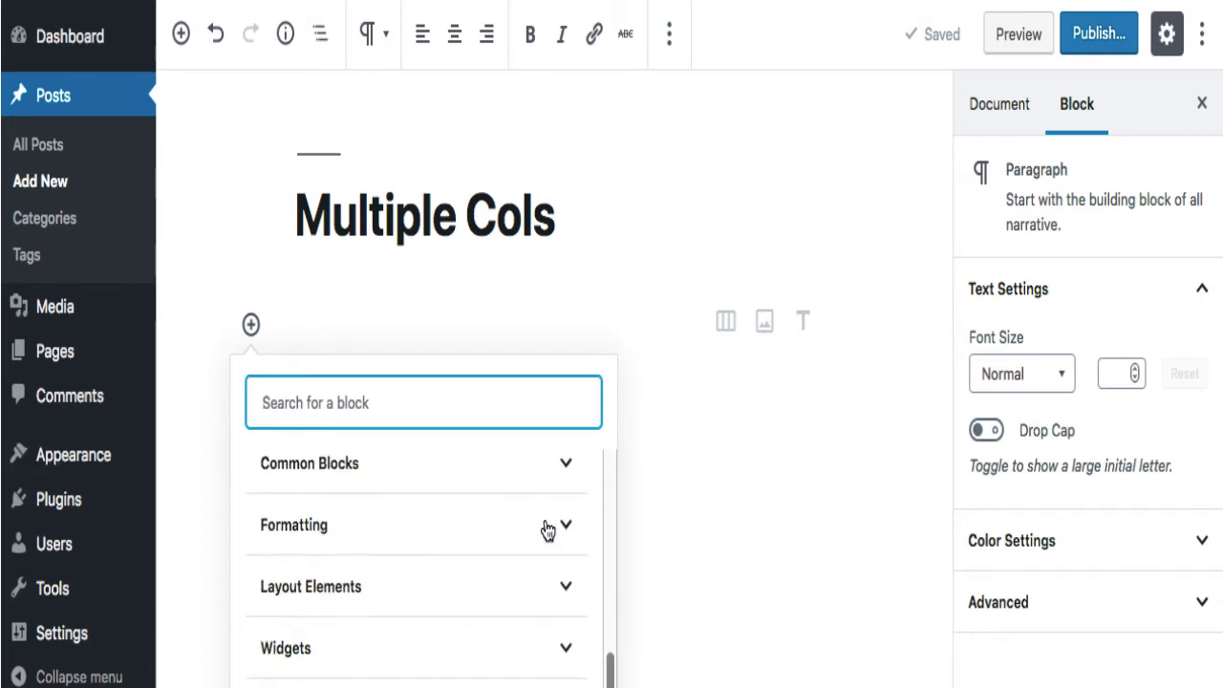
scroll(543, 530, up, 8)
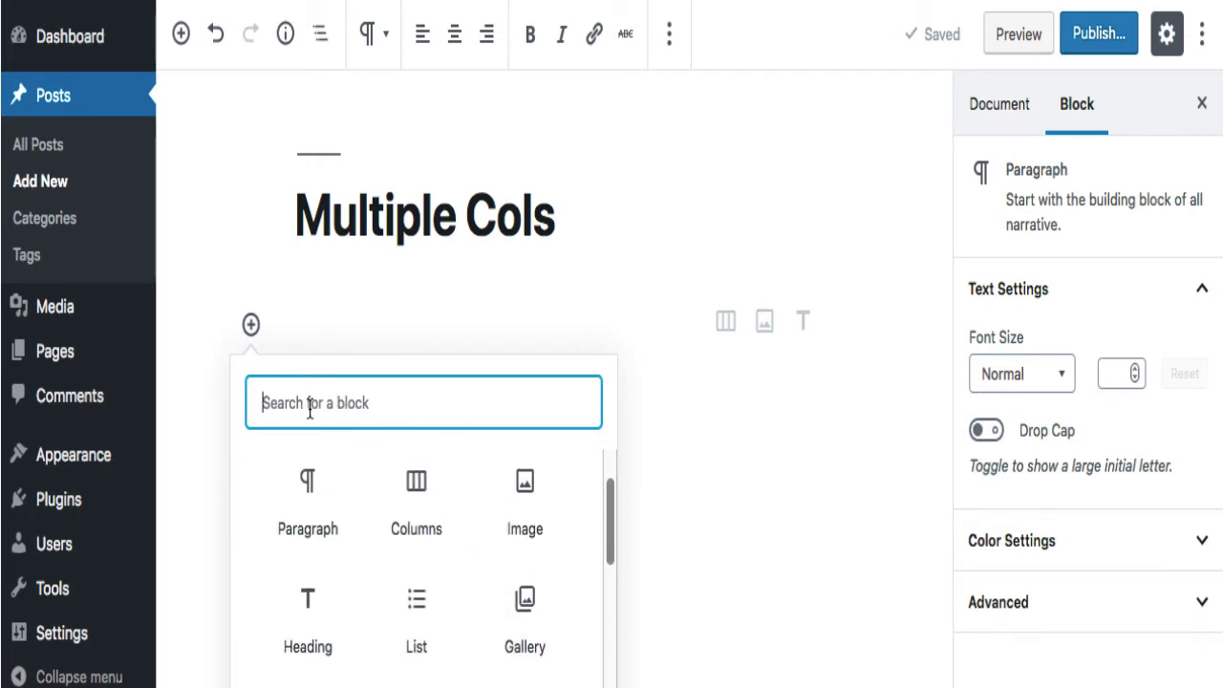
text(co)
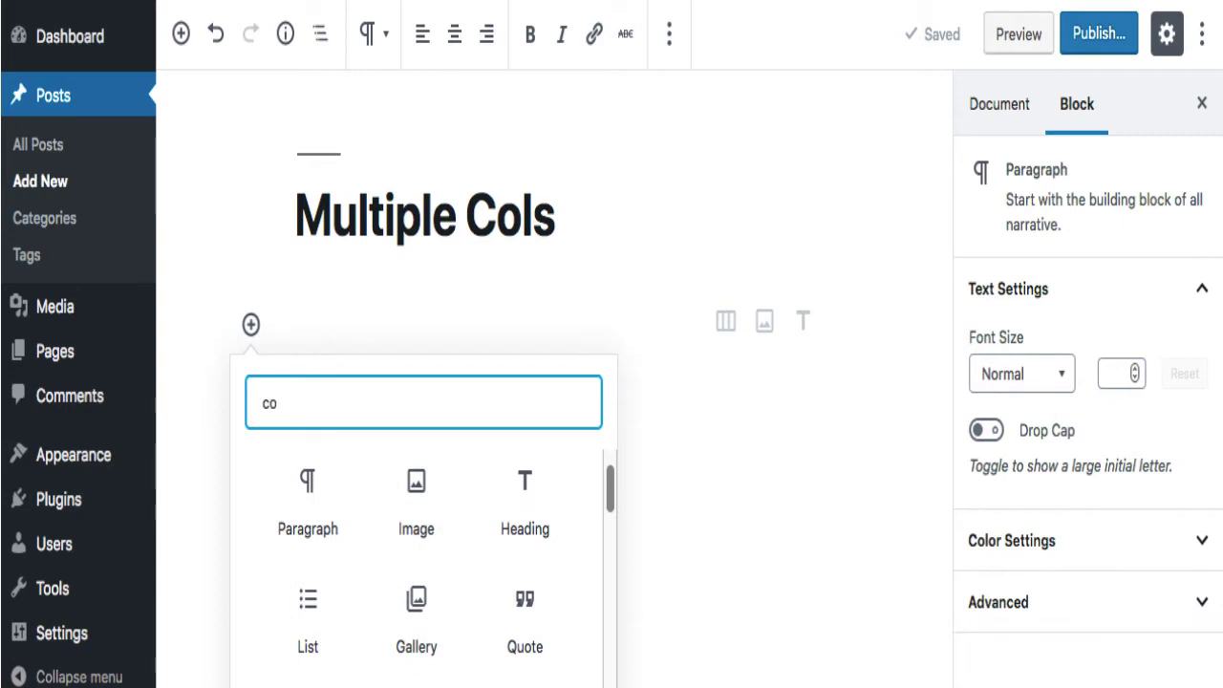
text(l)
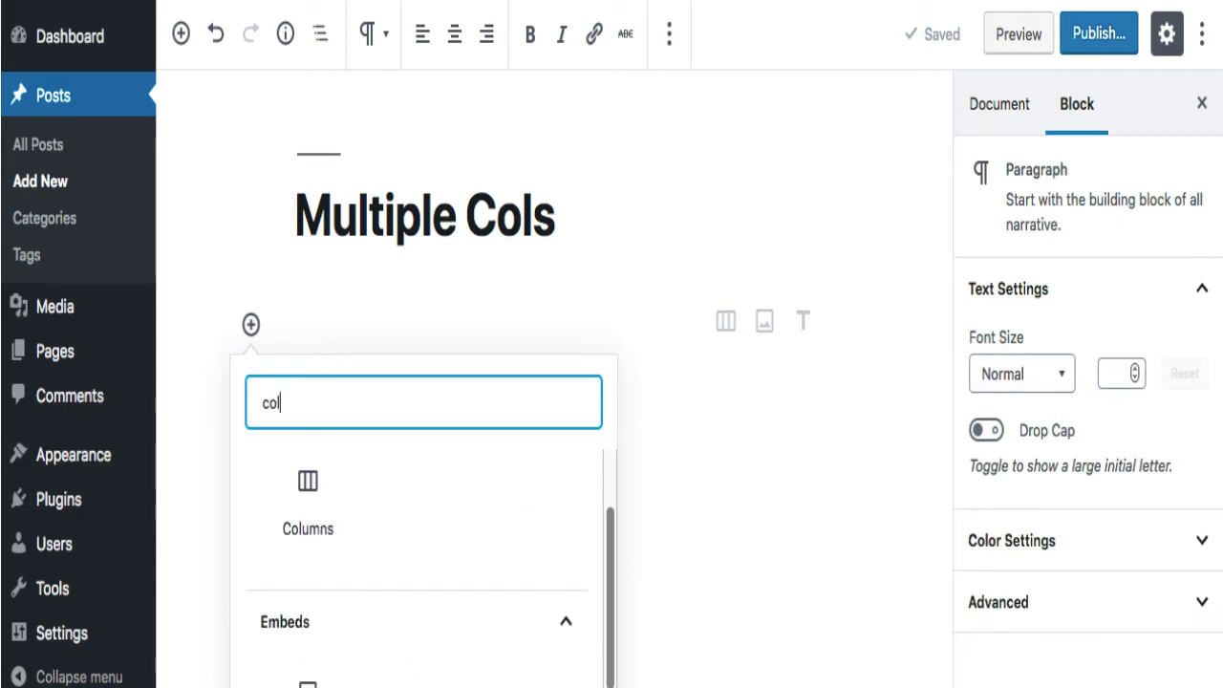
click(319, 486)
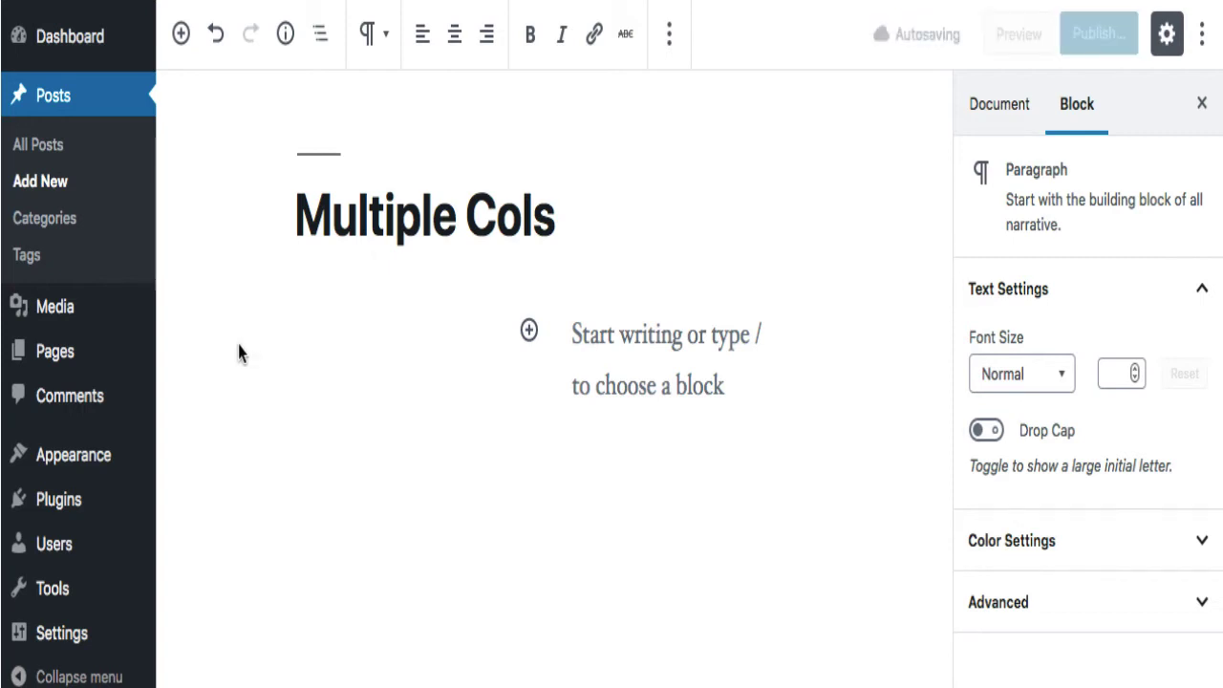
Select the whole Columns block, raise its number of columns to 5, and return it to 2.
click(231, 352)
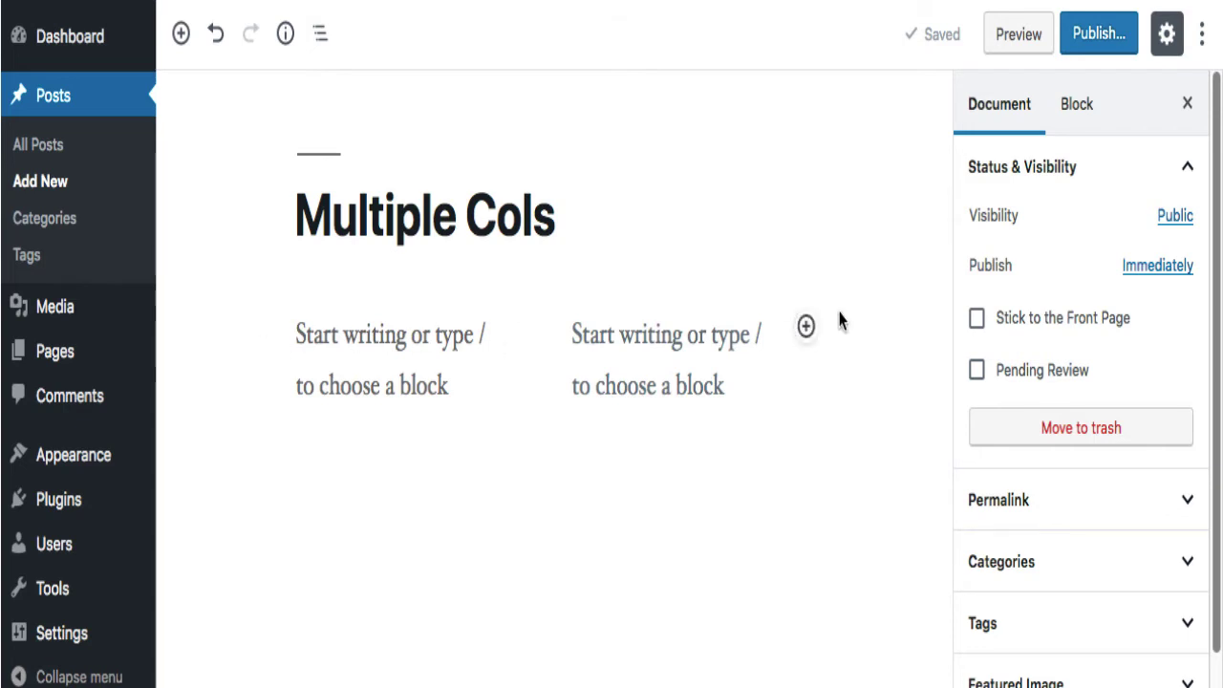
click(1083, 113)
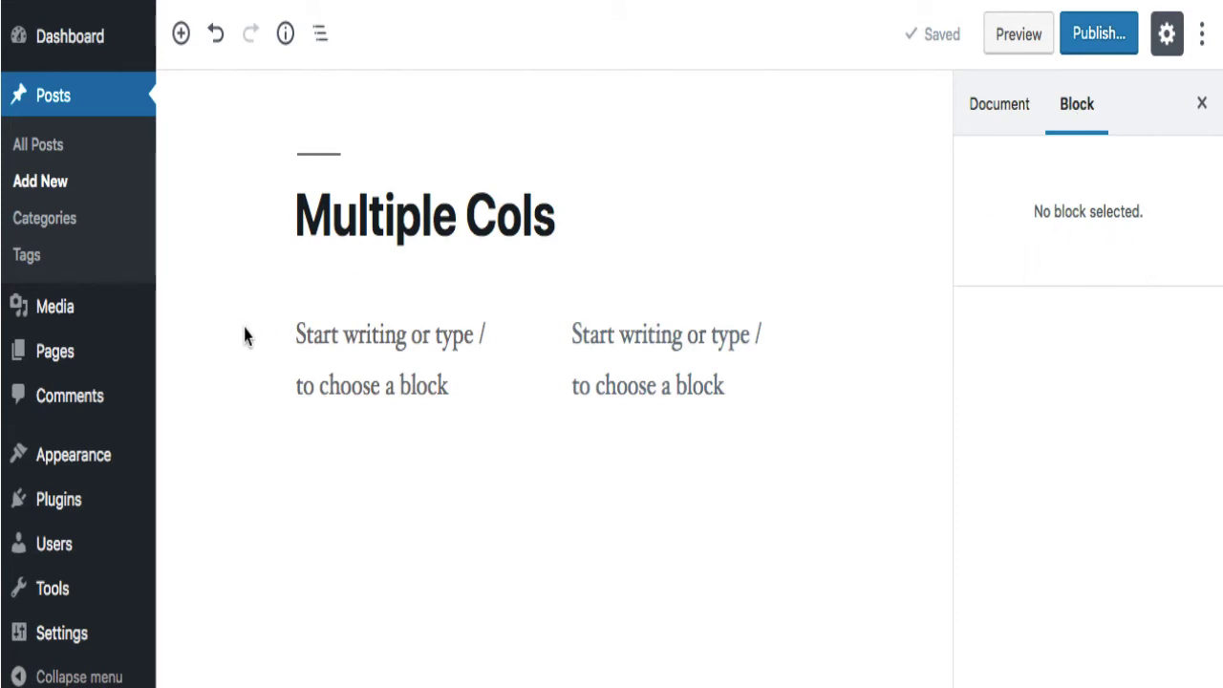
click(322, 344)
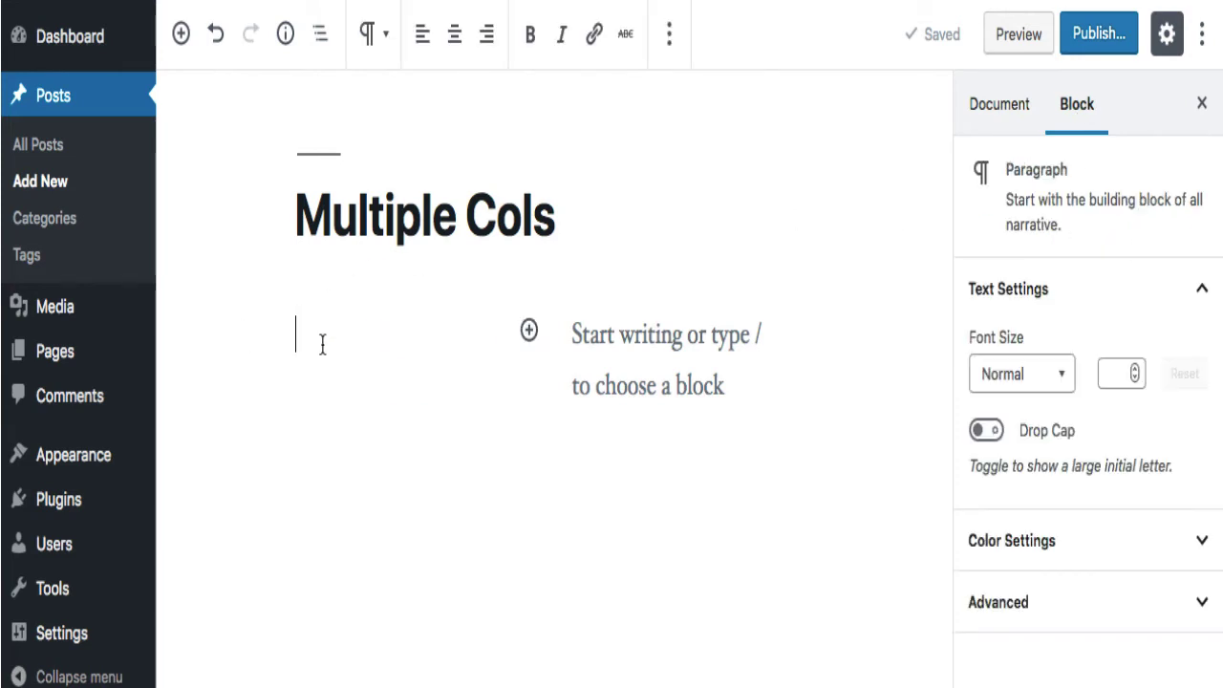
click(264, 353)
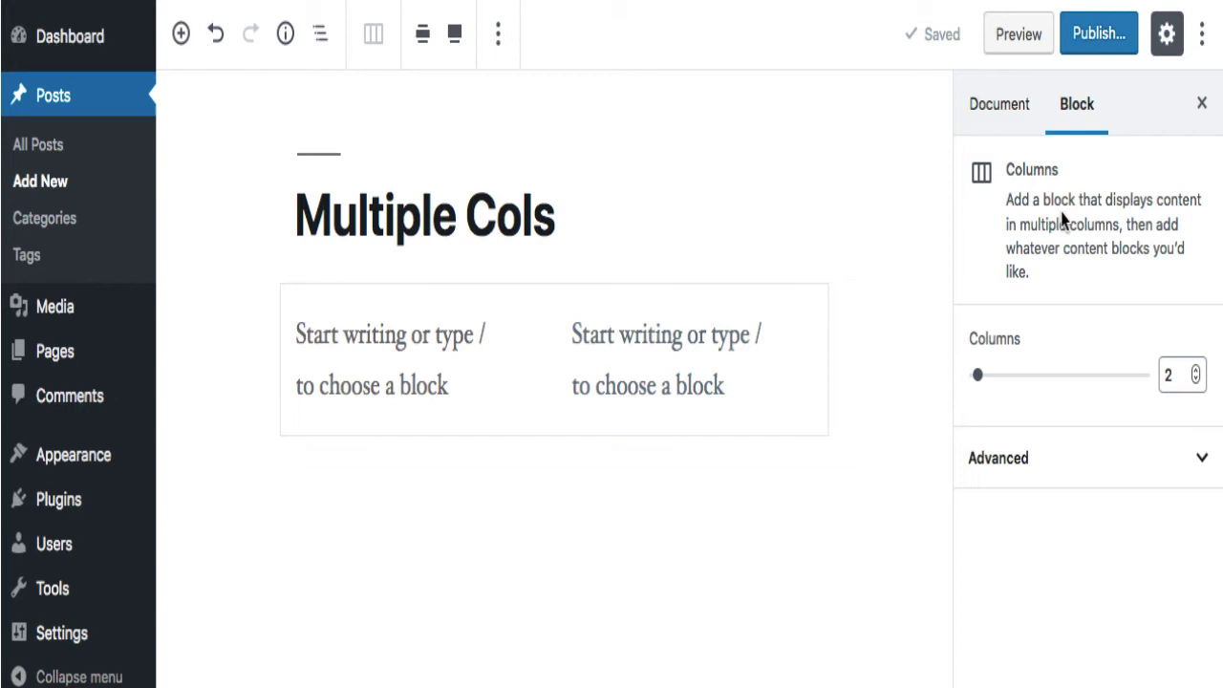
click(1196, 372)
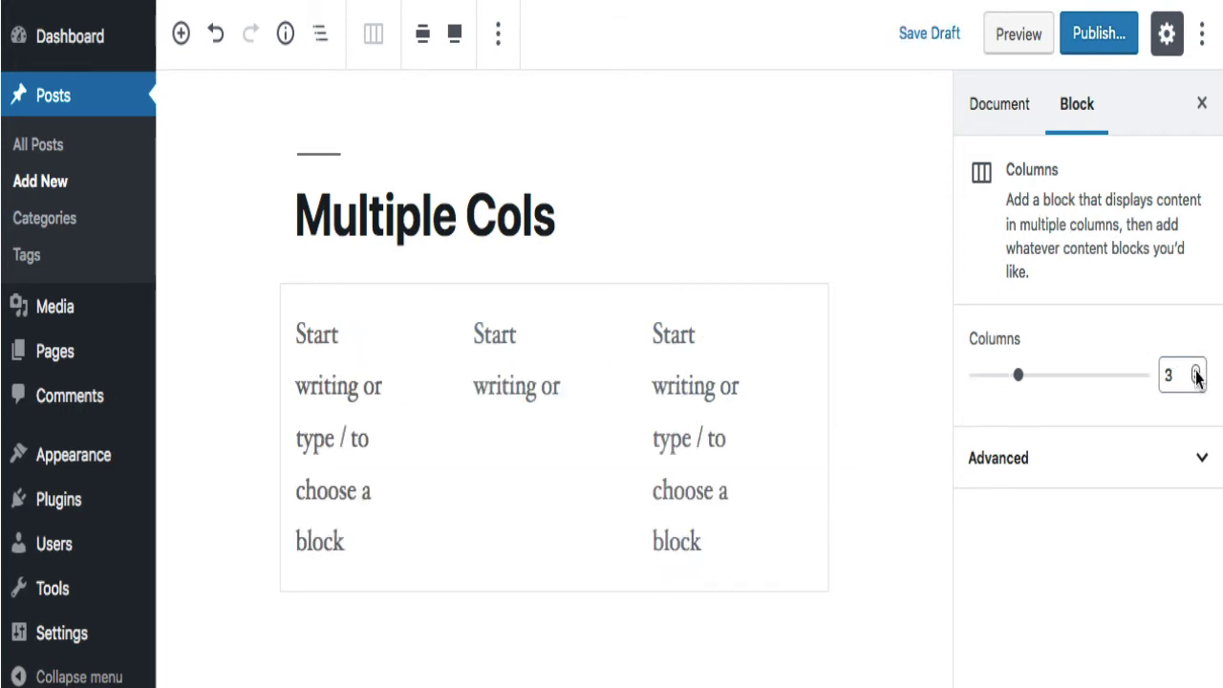
click(1196, 372)
click(1196, 372)
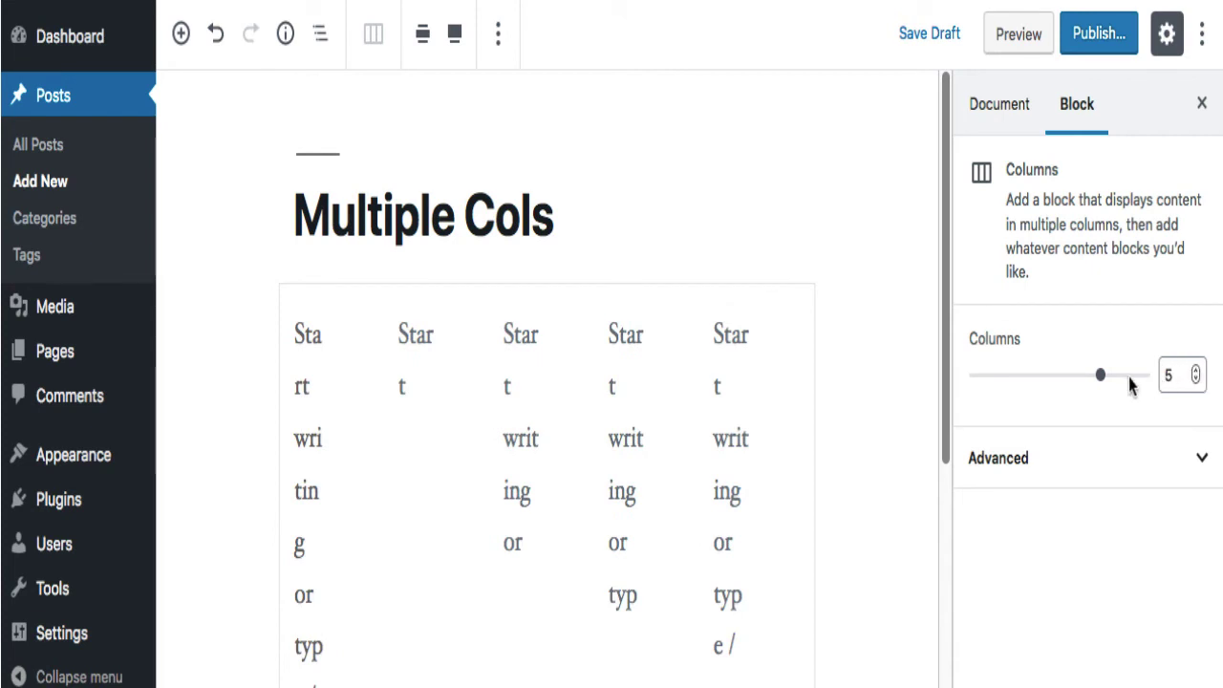
drag(1102, 383, 985, 381)
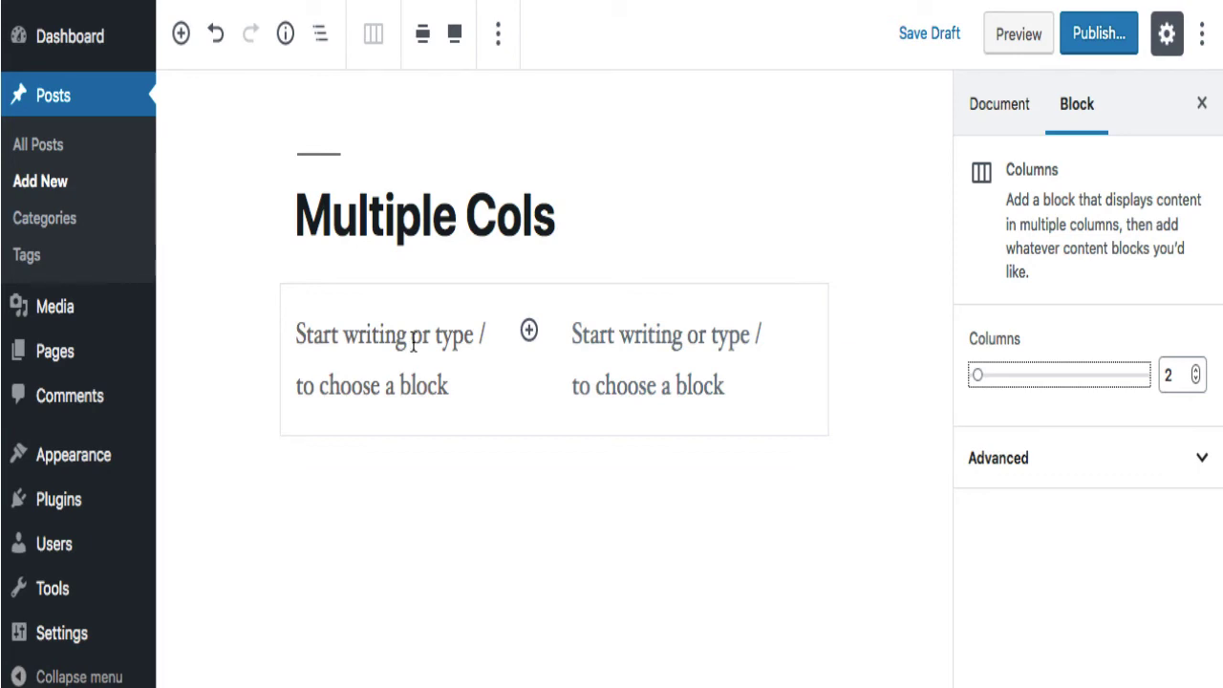
Paste the copied Lorem Ipsum paragraph into the first column.
click(355, 341)
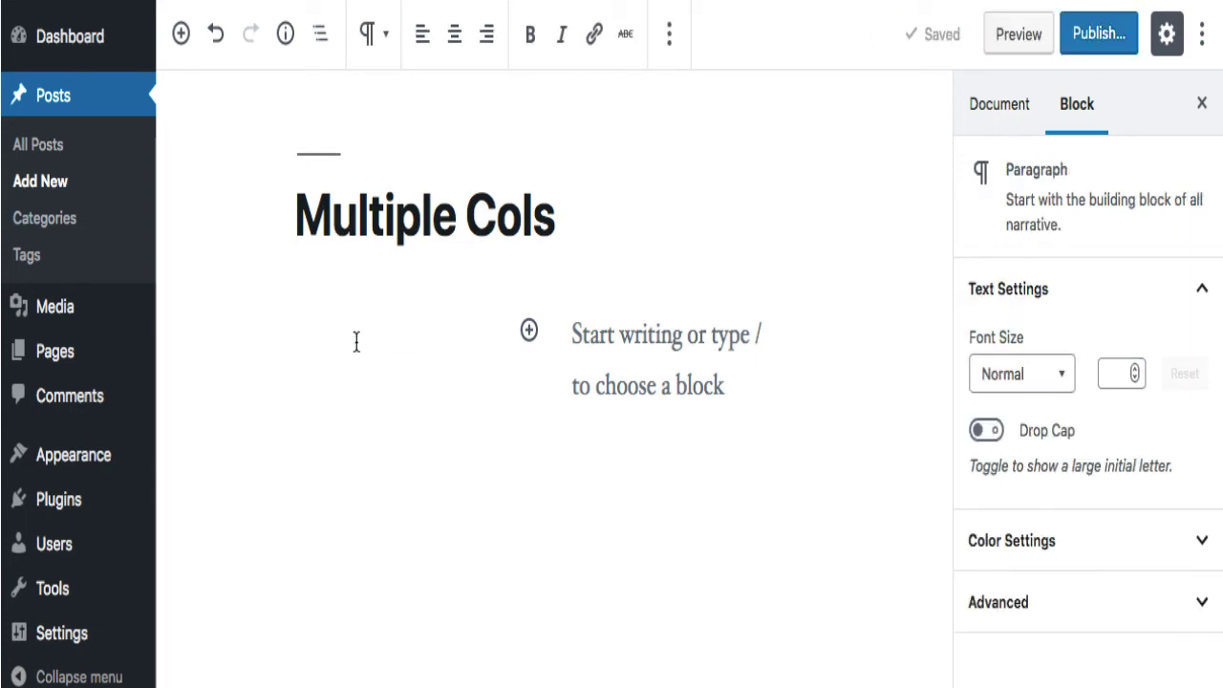
key(ctrl+v)
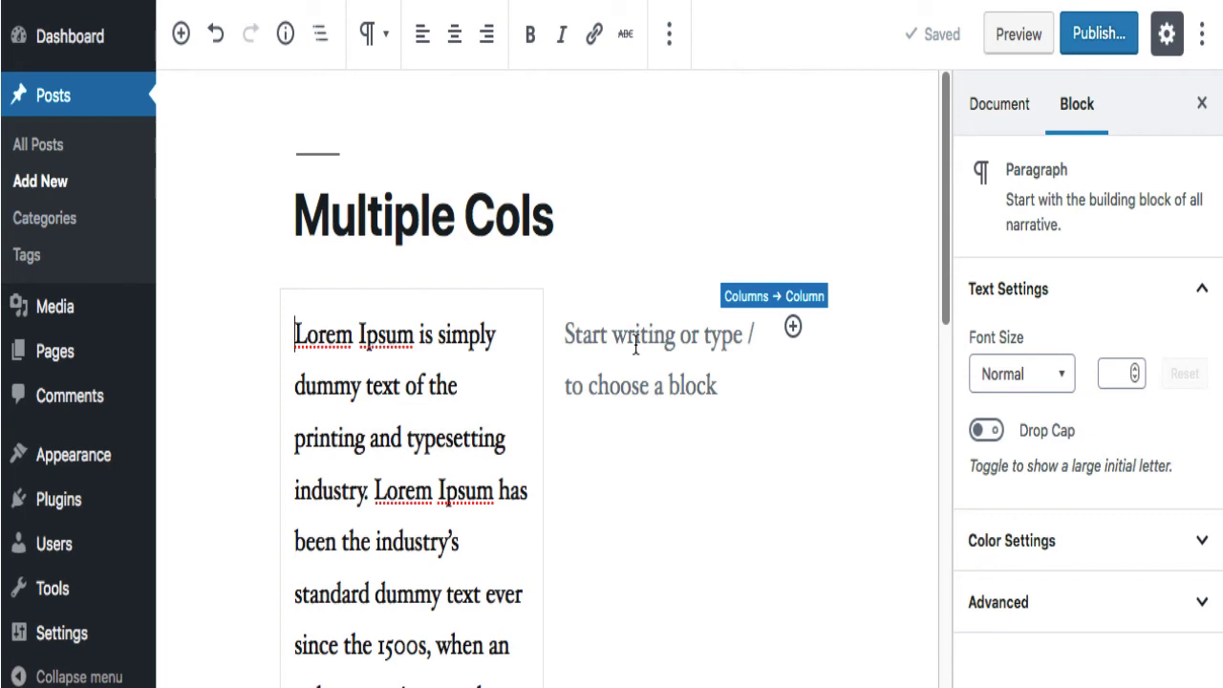
Insert an Image block into the empty second column.
click(796, 339)
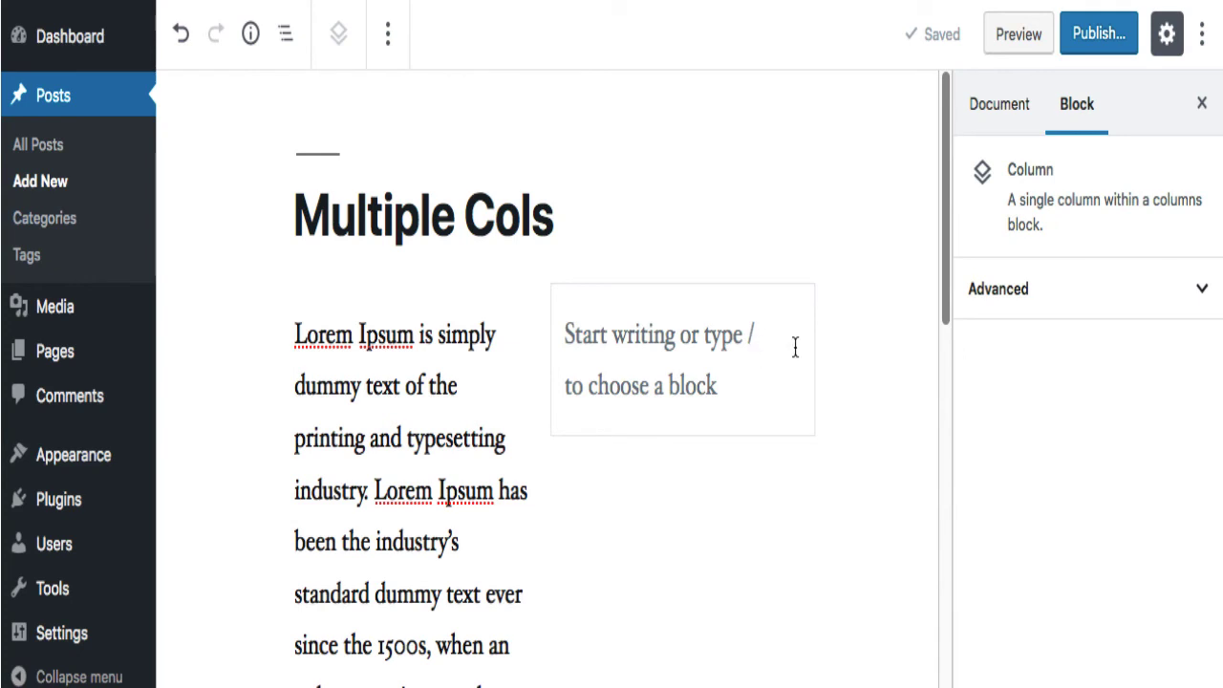
click(762, 378)
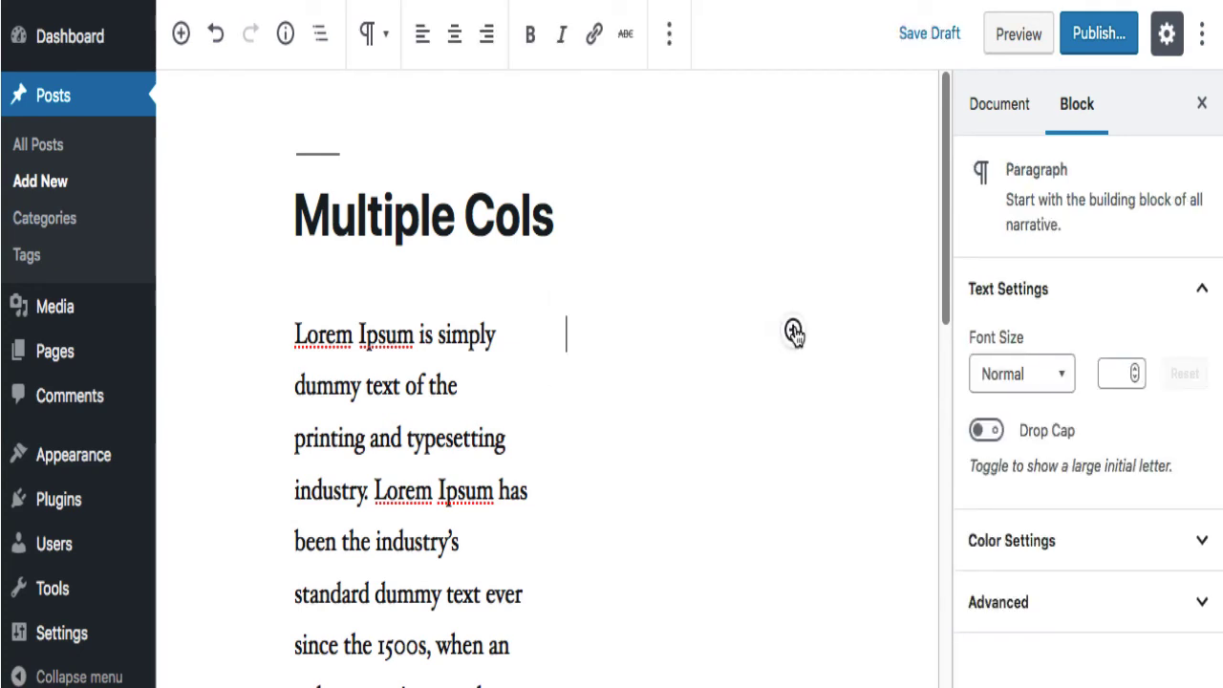
click(793, 332)
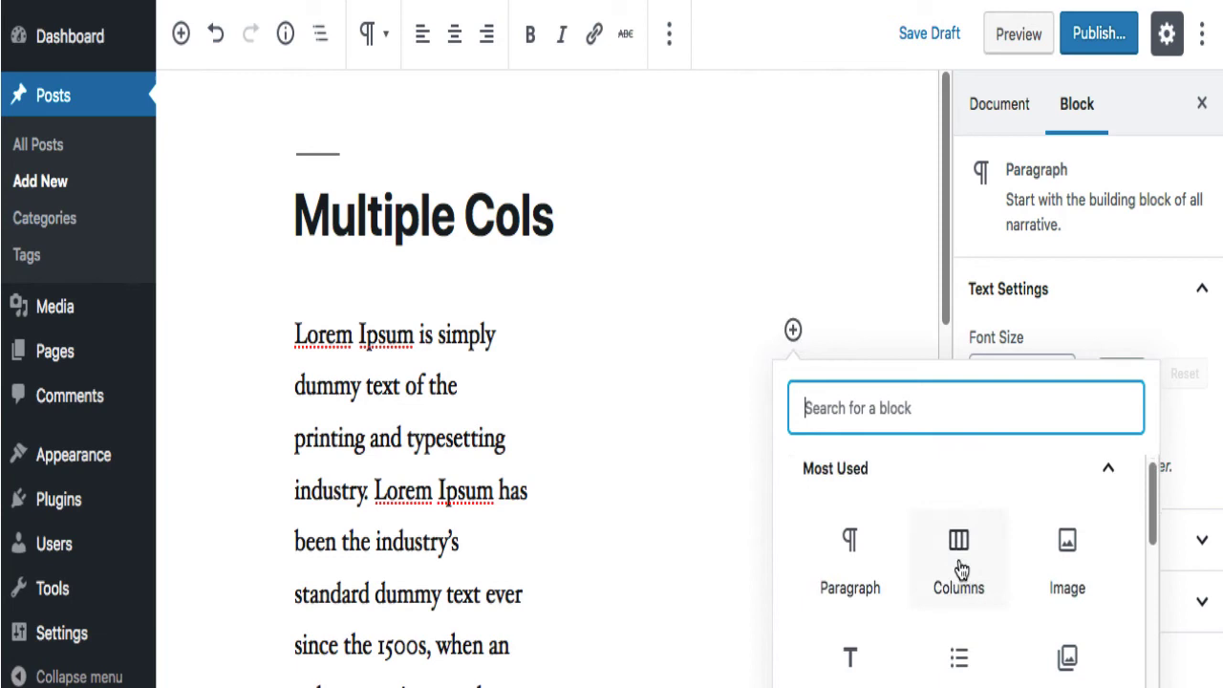
scroll(962, 569, down, 2)
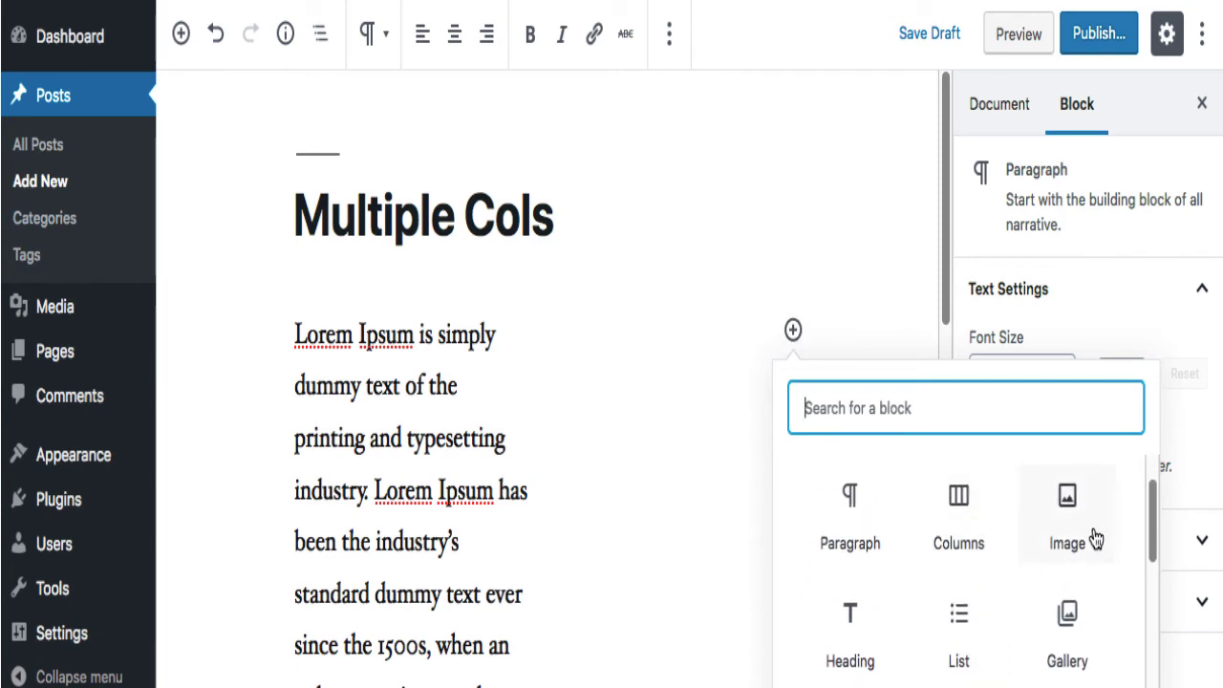
click(1073, 523)
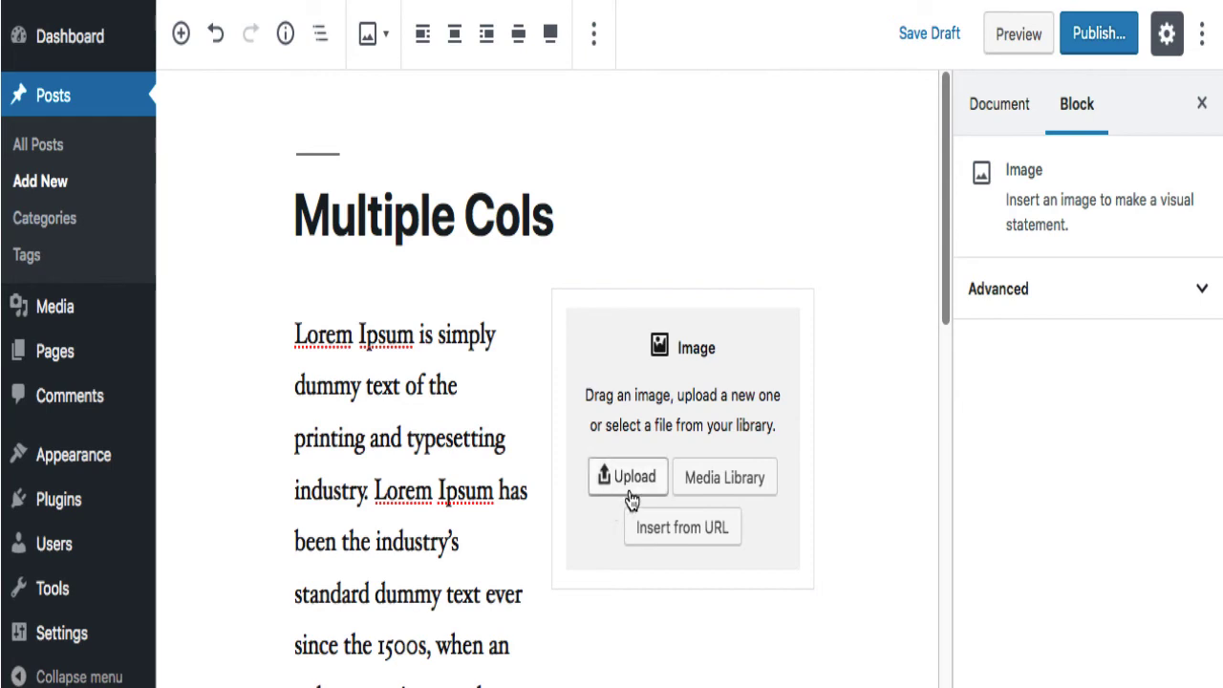
Fill the Image block with IMG_4772.jpg from the media library.
click(705, 489)
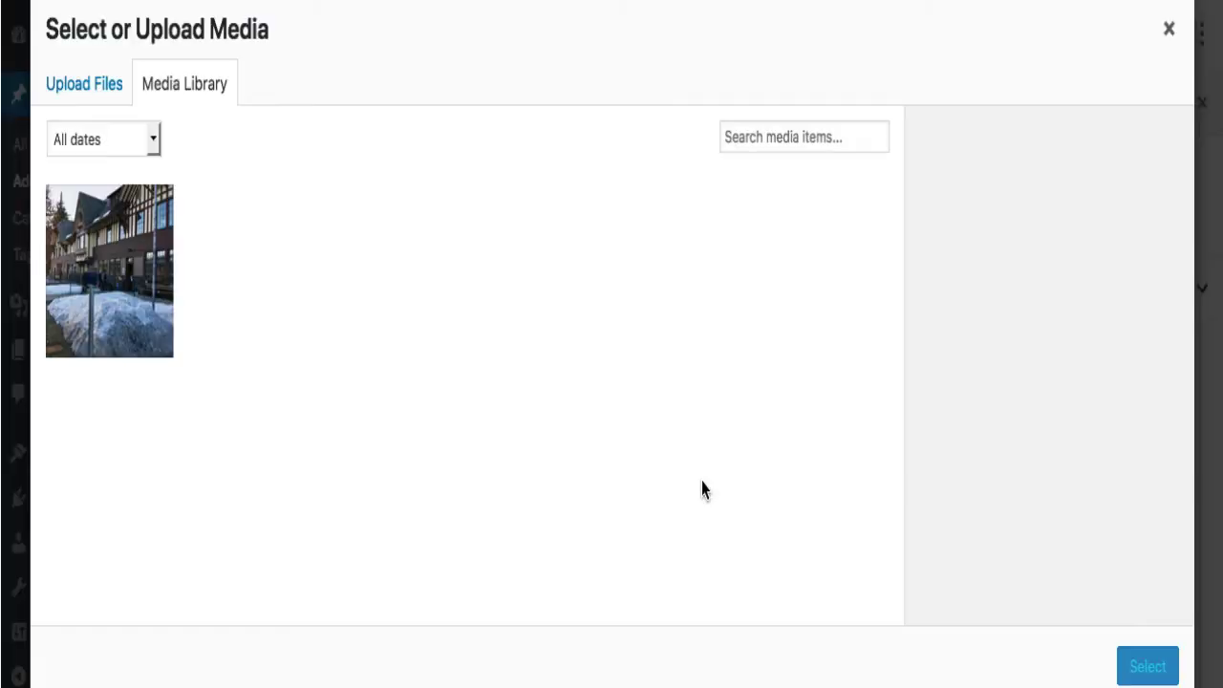
click(90, 292)
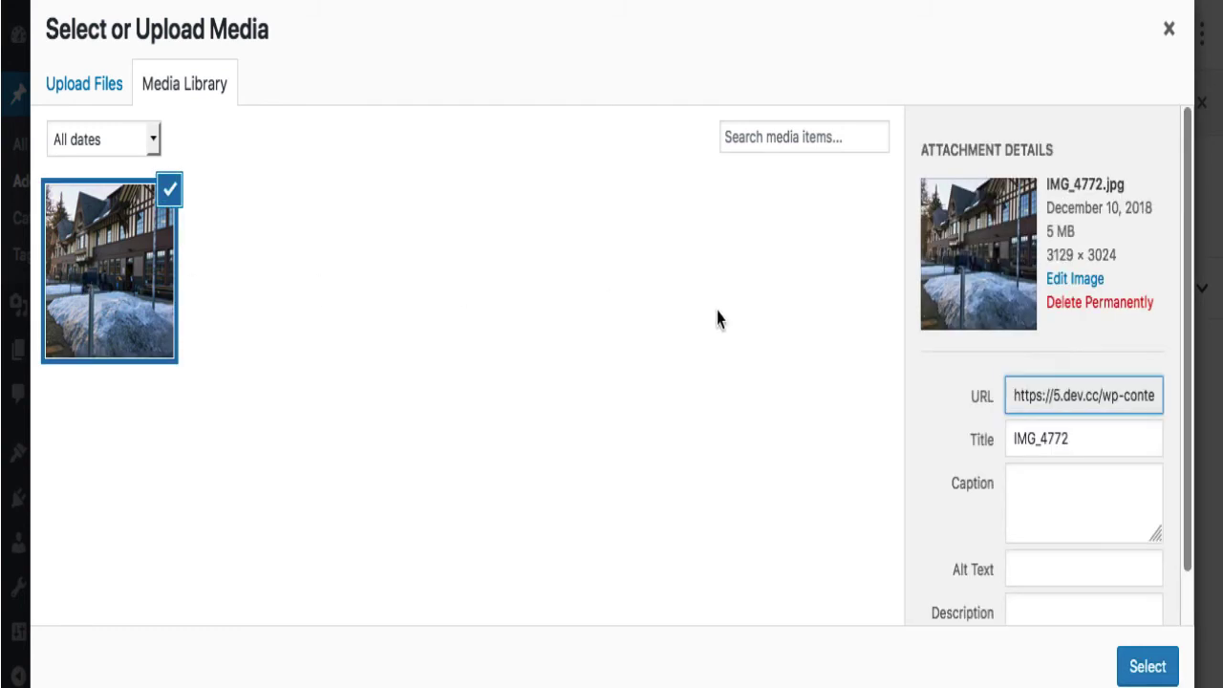
click(1147, 666)
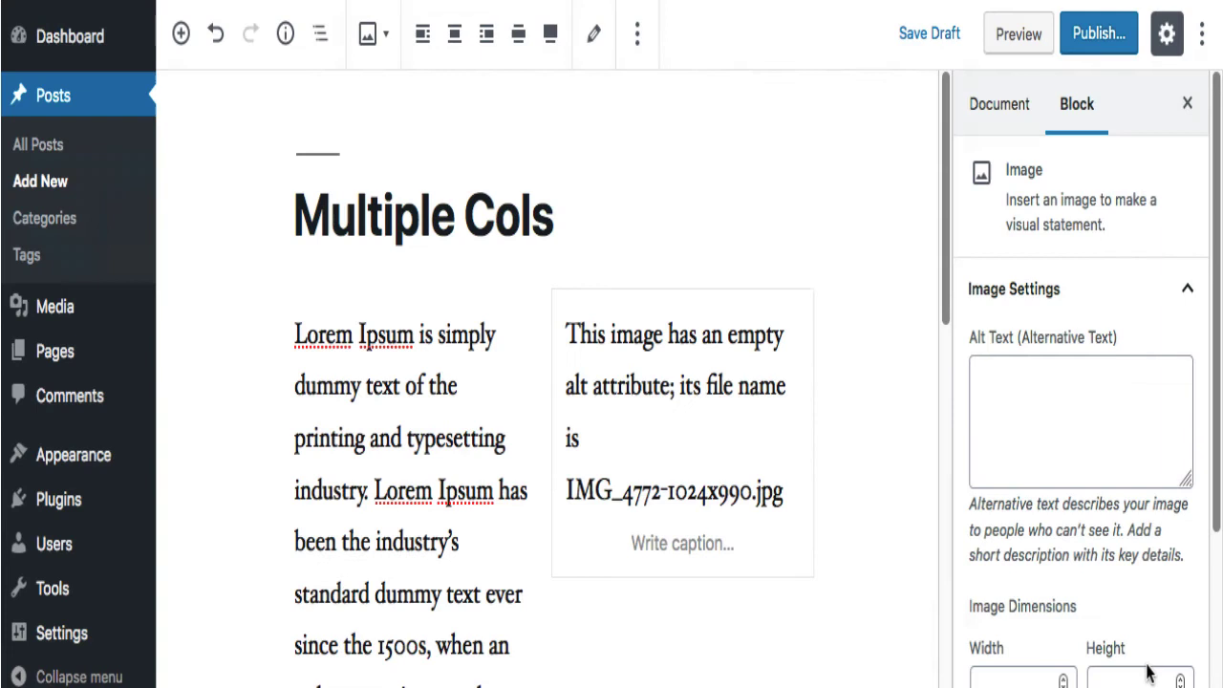
Examine the two-column layout of text and image in the editor and in the post preview.
scroll(914, 418, down, 3)
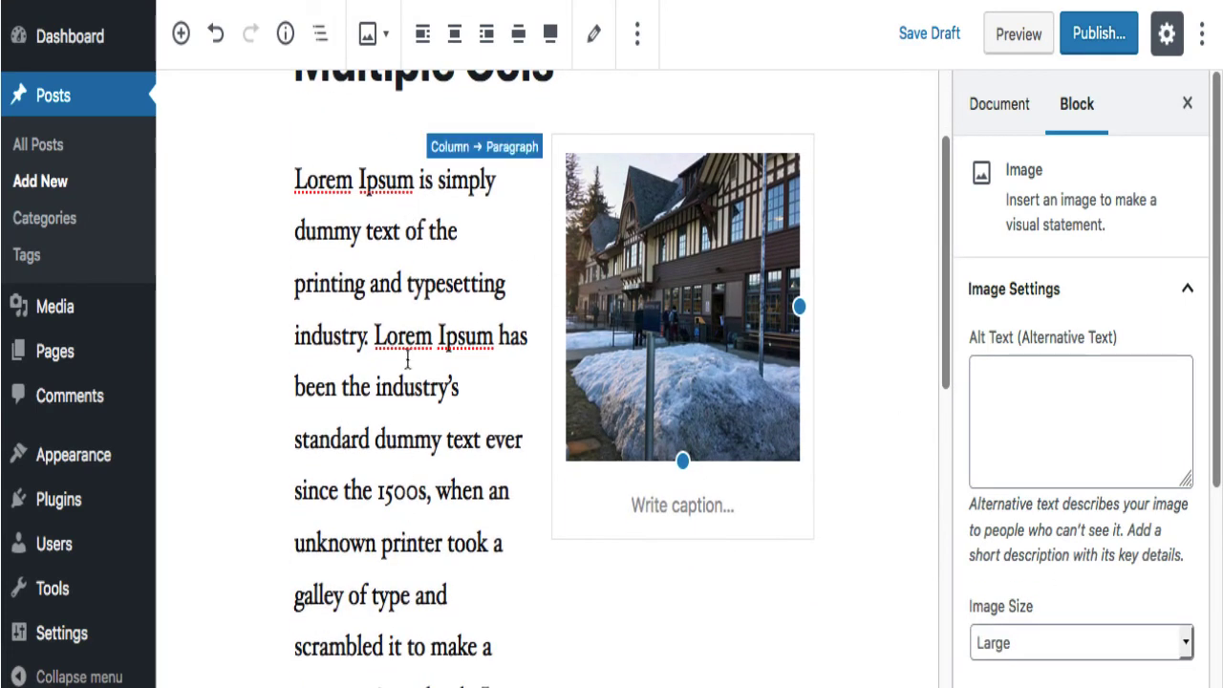
scroll(408, 332, up, 2)
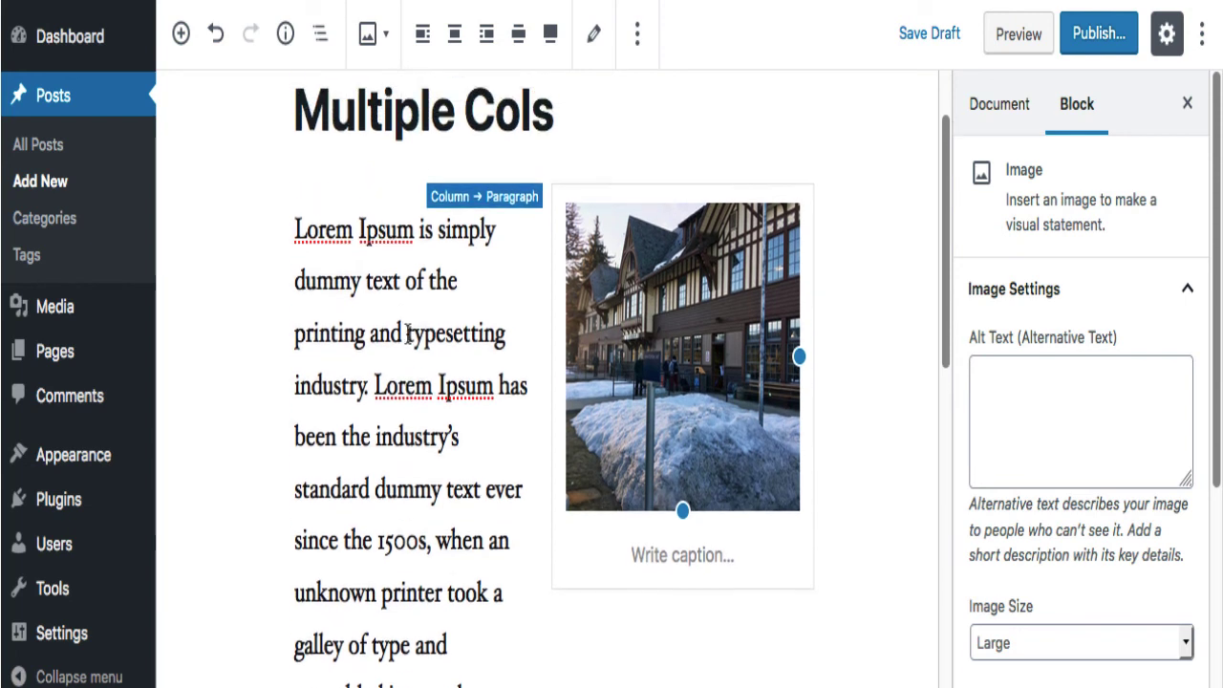
scroll(745, 387, down, 3)
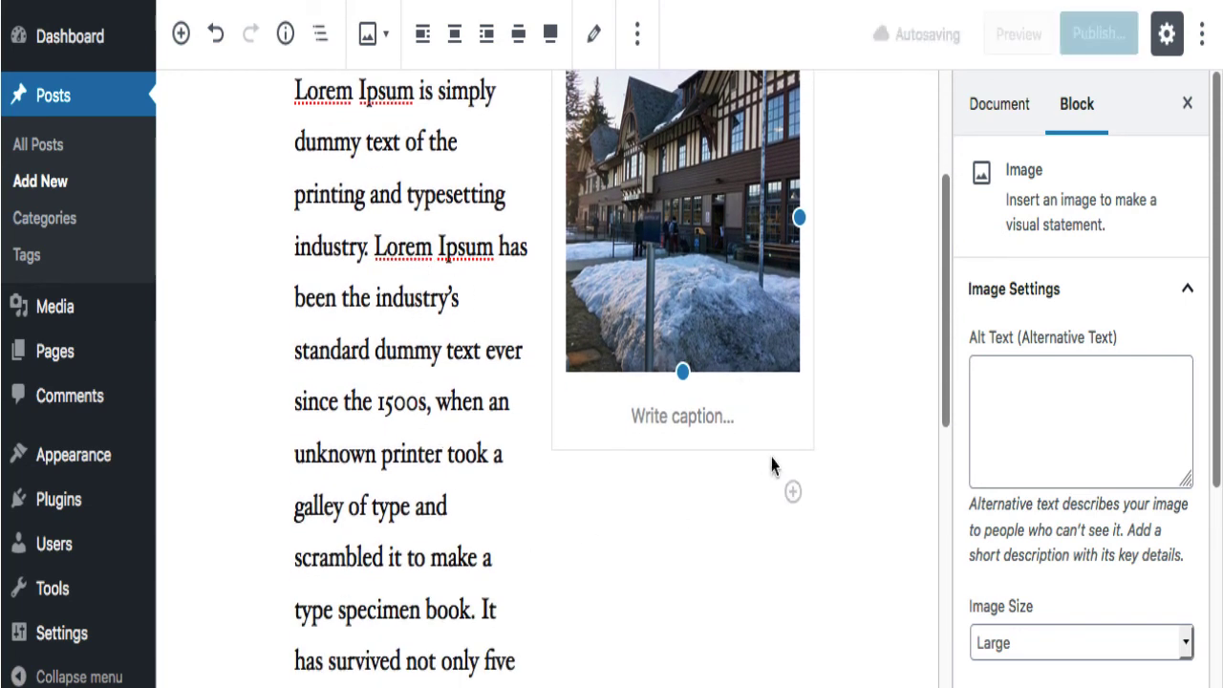
scroll(680, 512, up, 4)
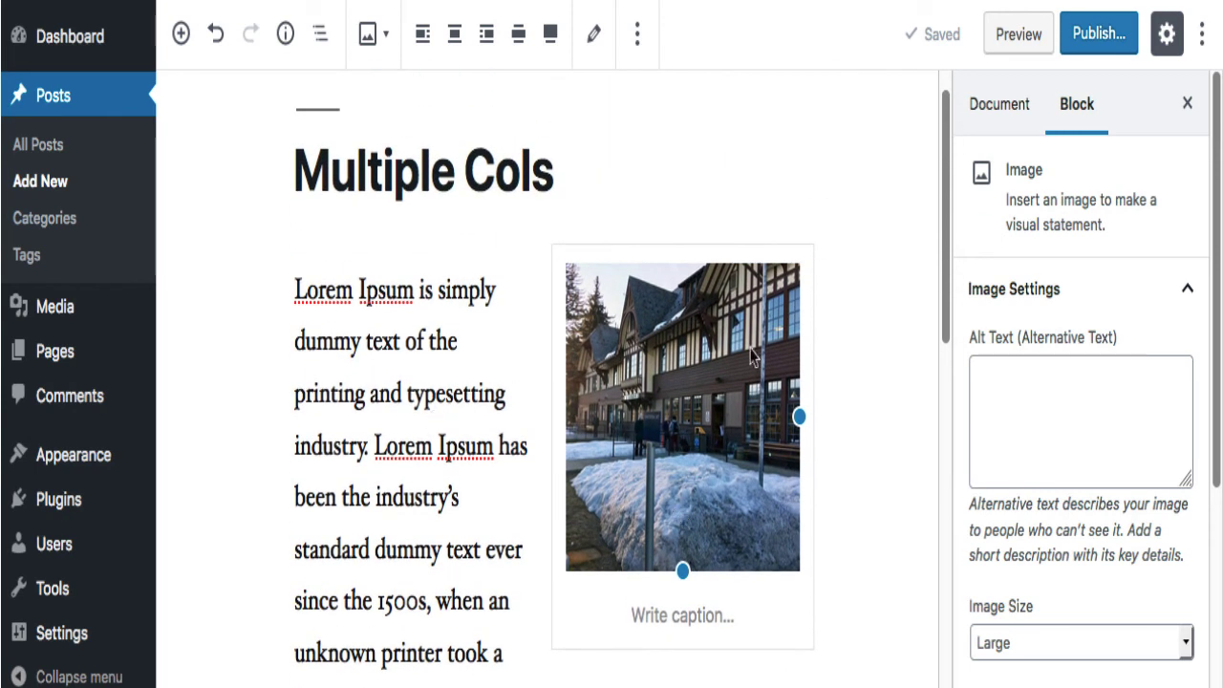
click(1013, 34)
scroll(904, 298, down, 4)
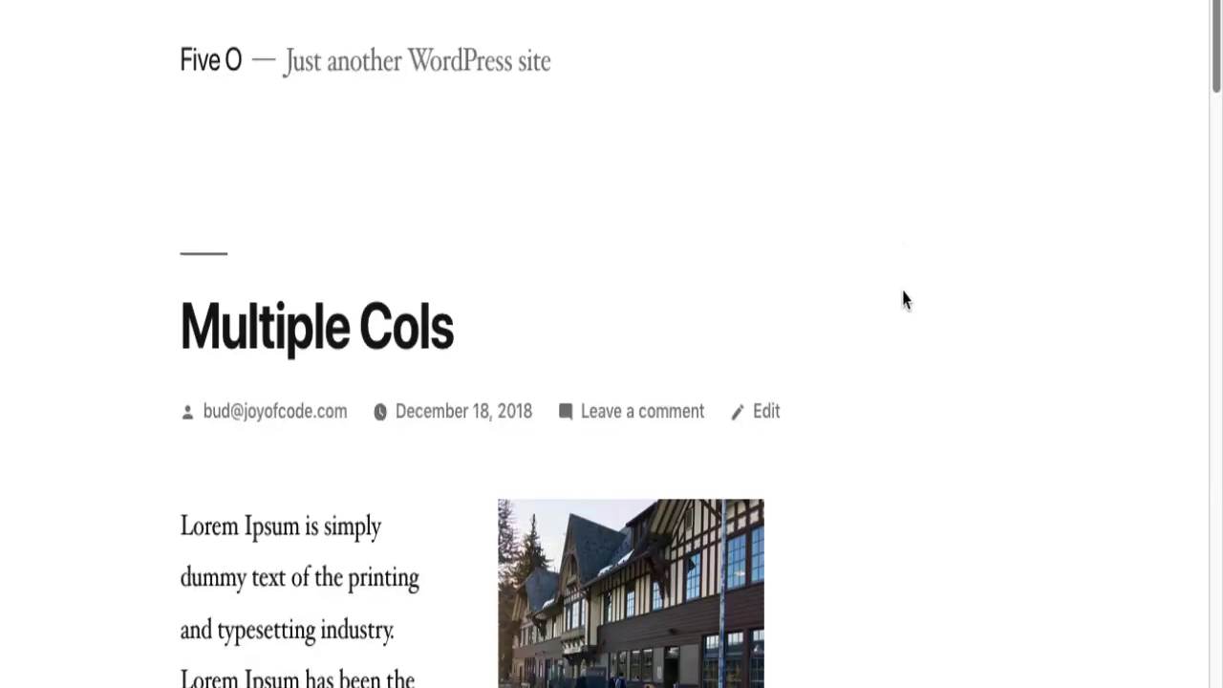
scroll(904, 300, down, 10)
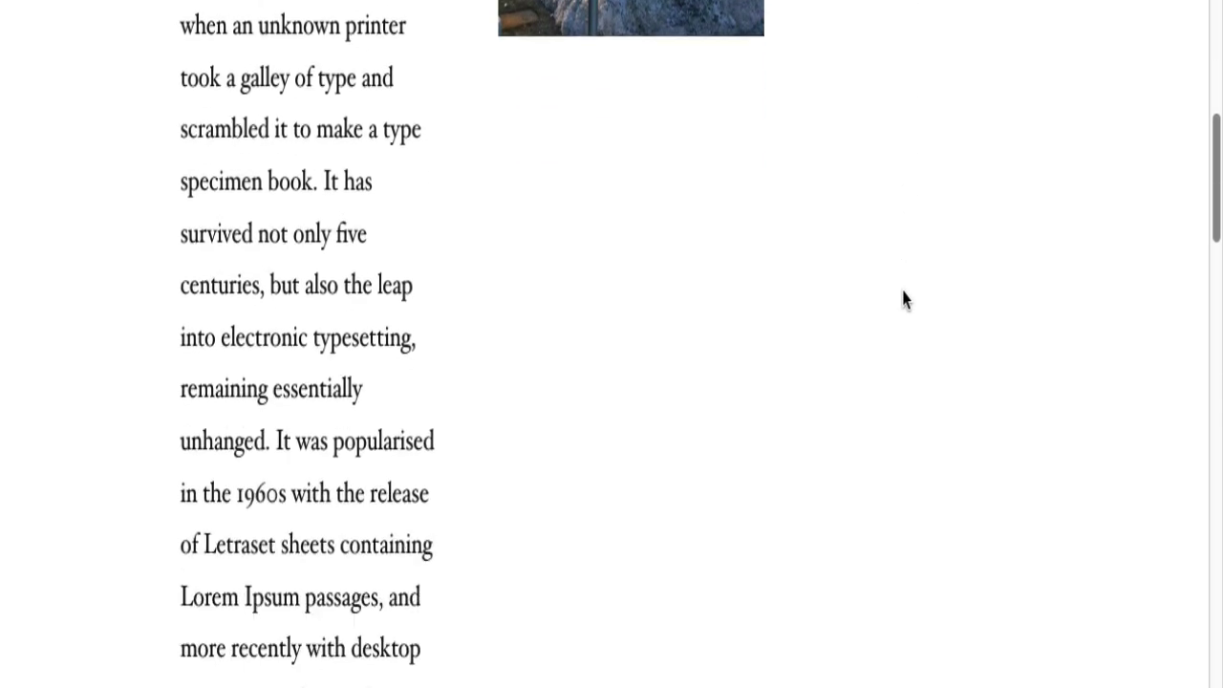
scroll(904, 299, down, 3)
scroll(904, 299, up, 8)
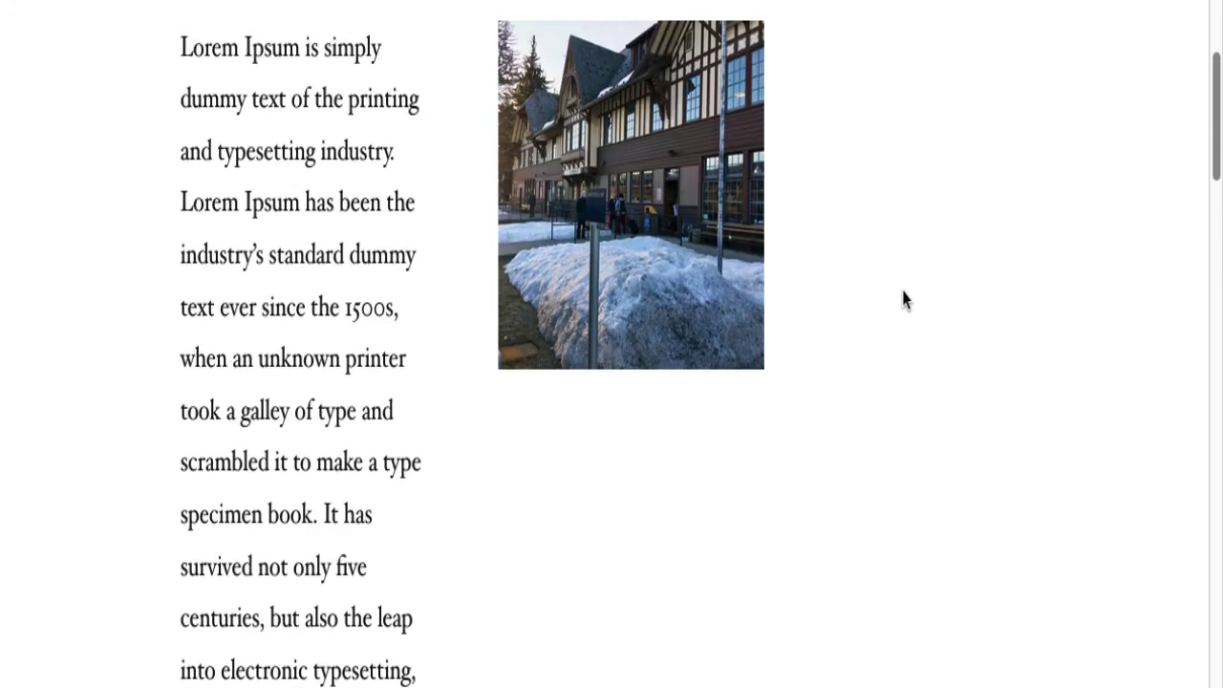
scroll(904, 299, up, 2)
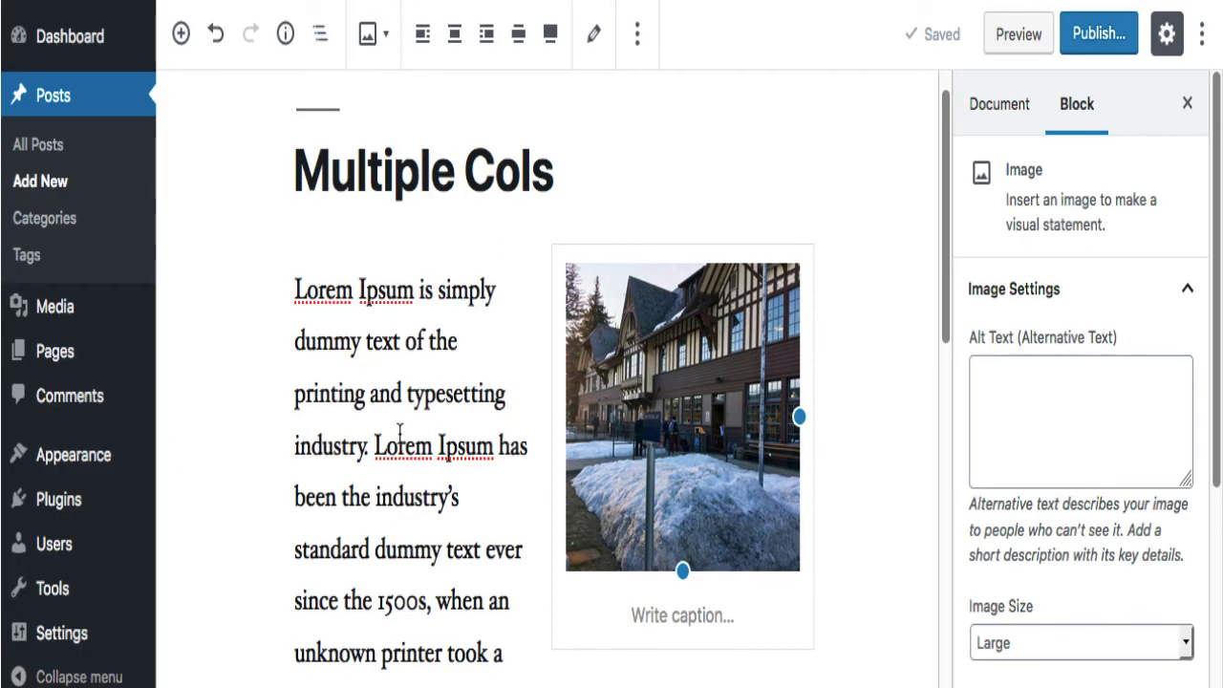
Give the Lorem Ipsum paragraph in the first column a dark blue background color.
click(399, 421)
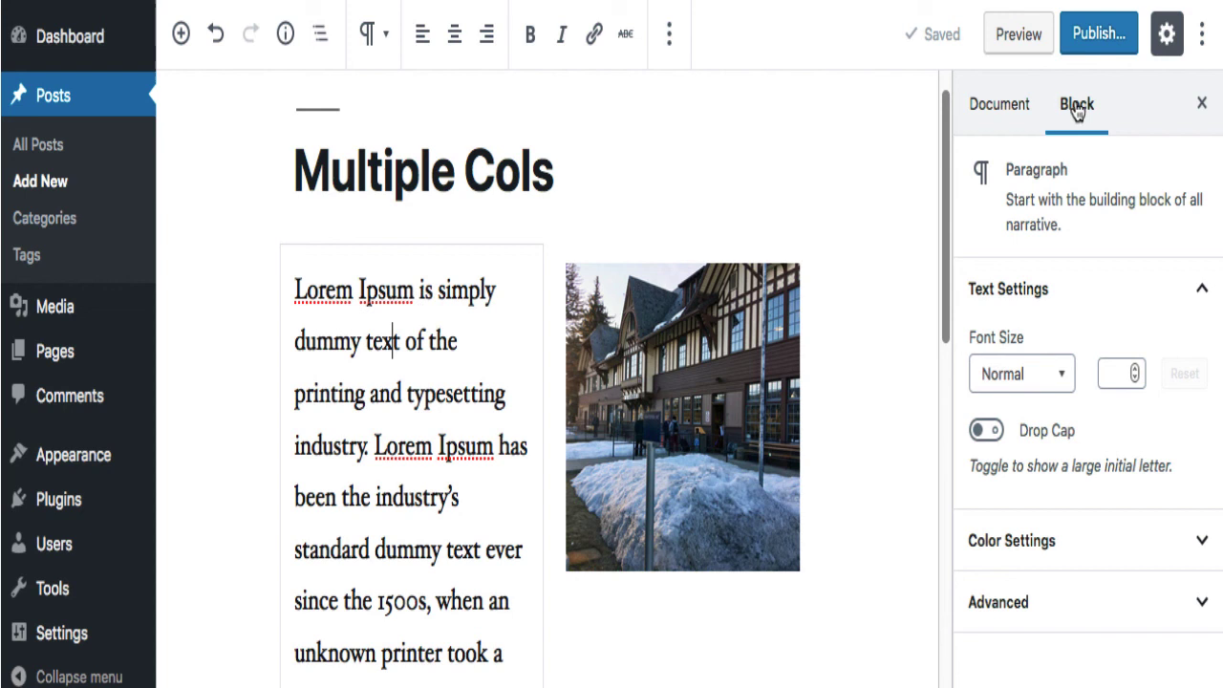
click(996, 547)
scroll(1092, 562, down, 1)
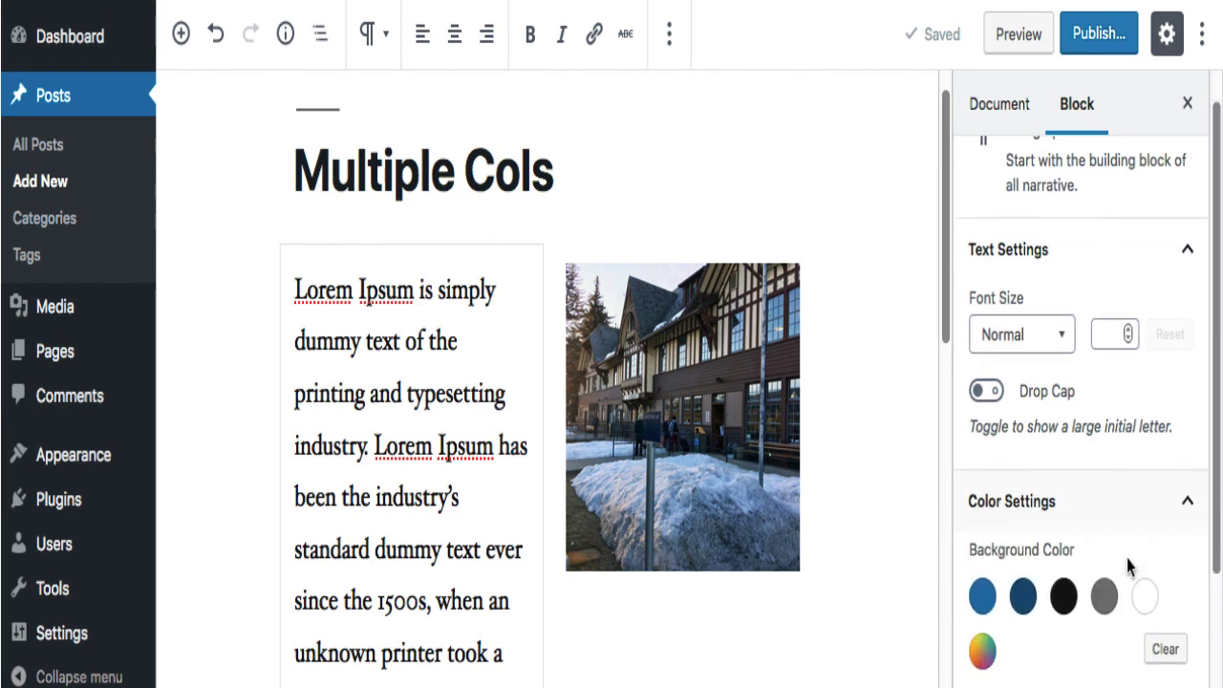
click(1023, 591)
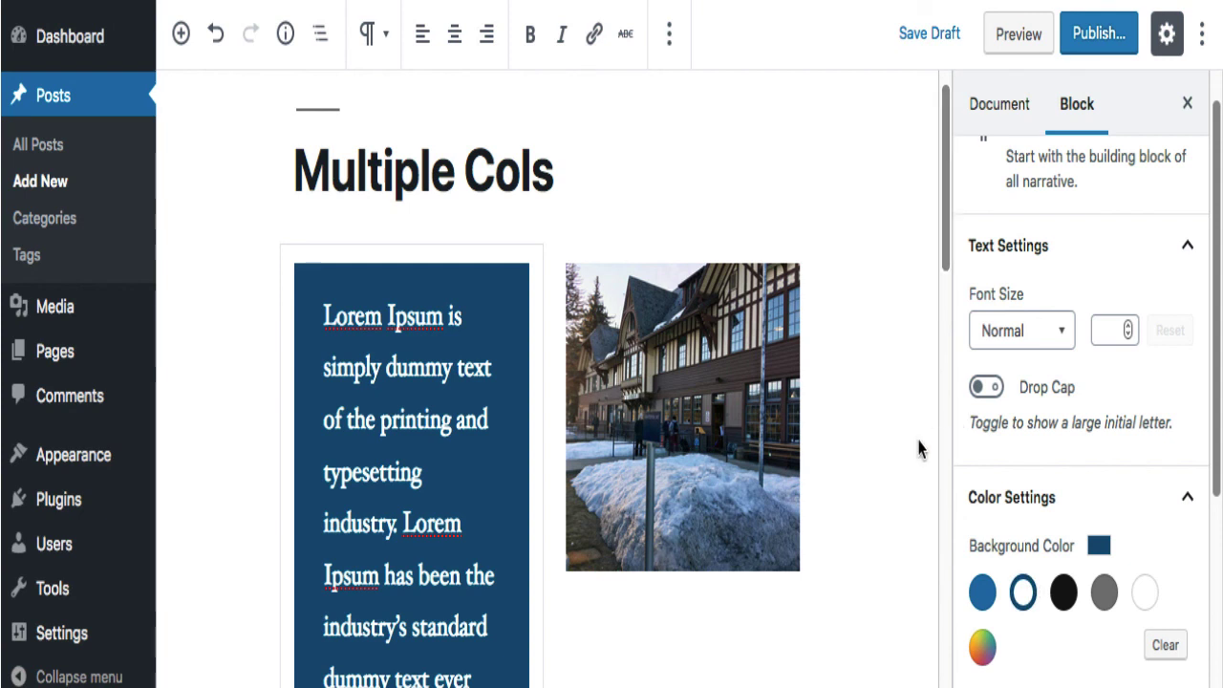
scroll(919, 449, down, 3)
scroll(920, 450, up, 4)
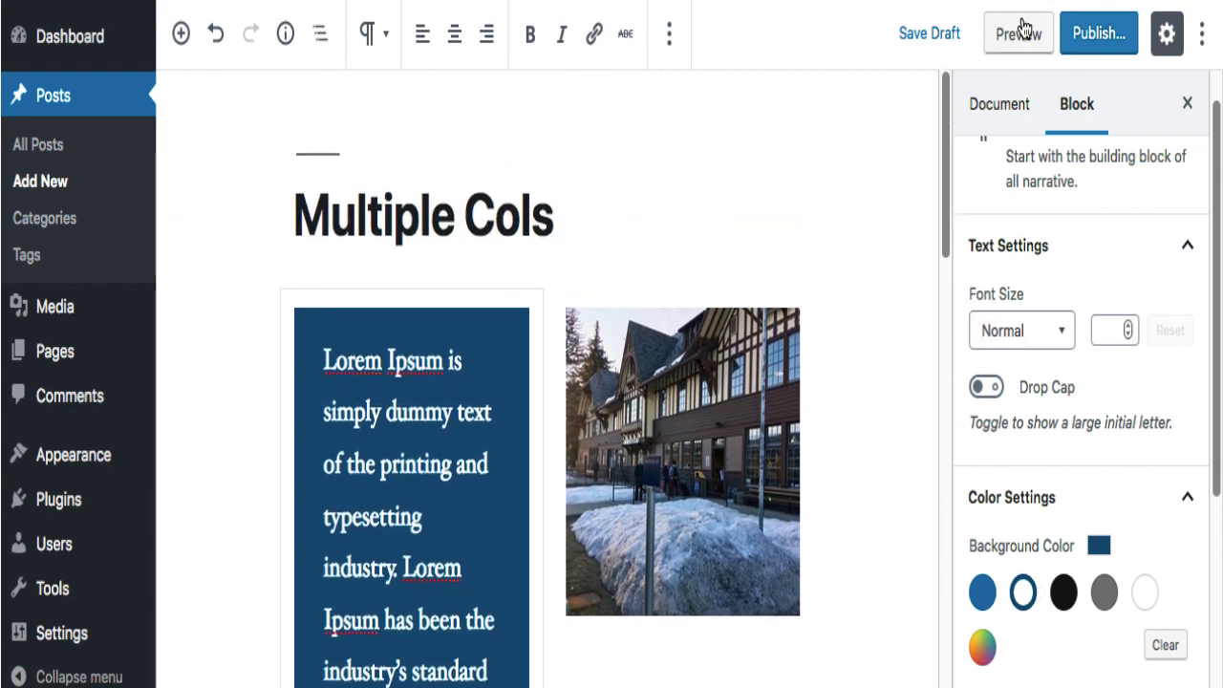
Preview the post and examine how the colored text column displays beside the image.
click(1022, 31)
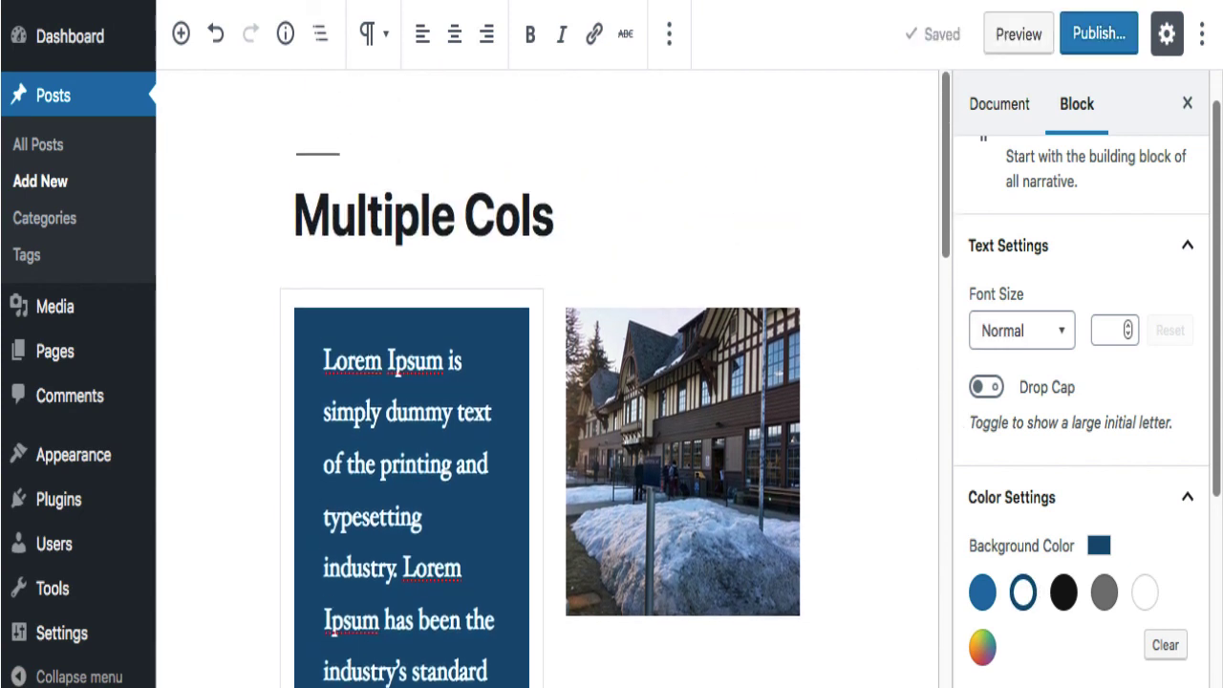
scroll(898, 325, down, 5)
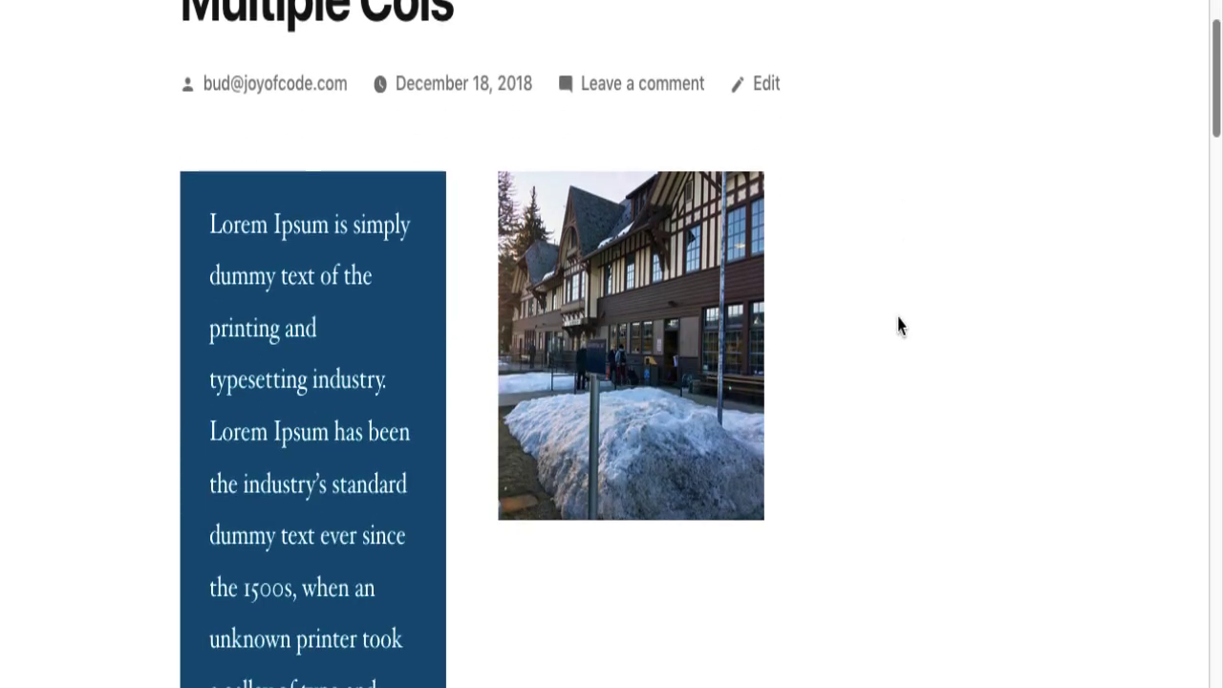
scroll(898, 325, up, 4)
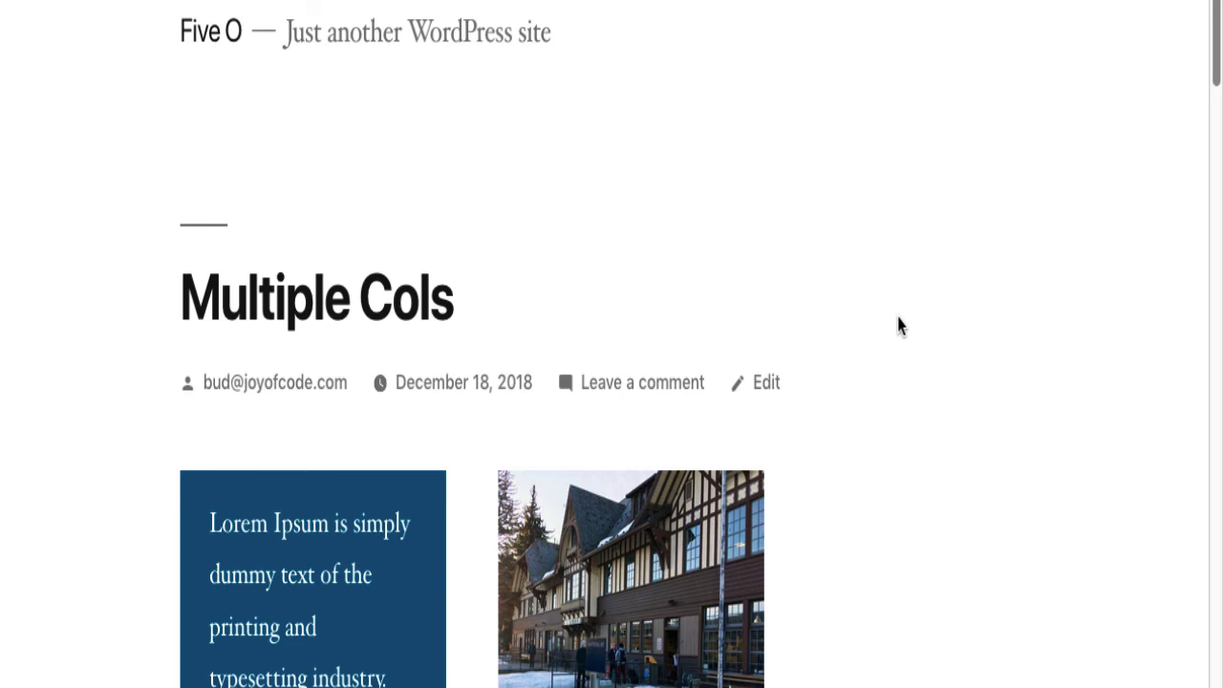
scroll(898, 325, down, 2)
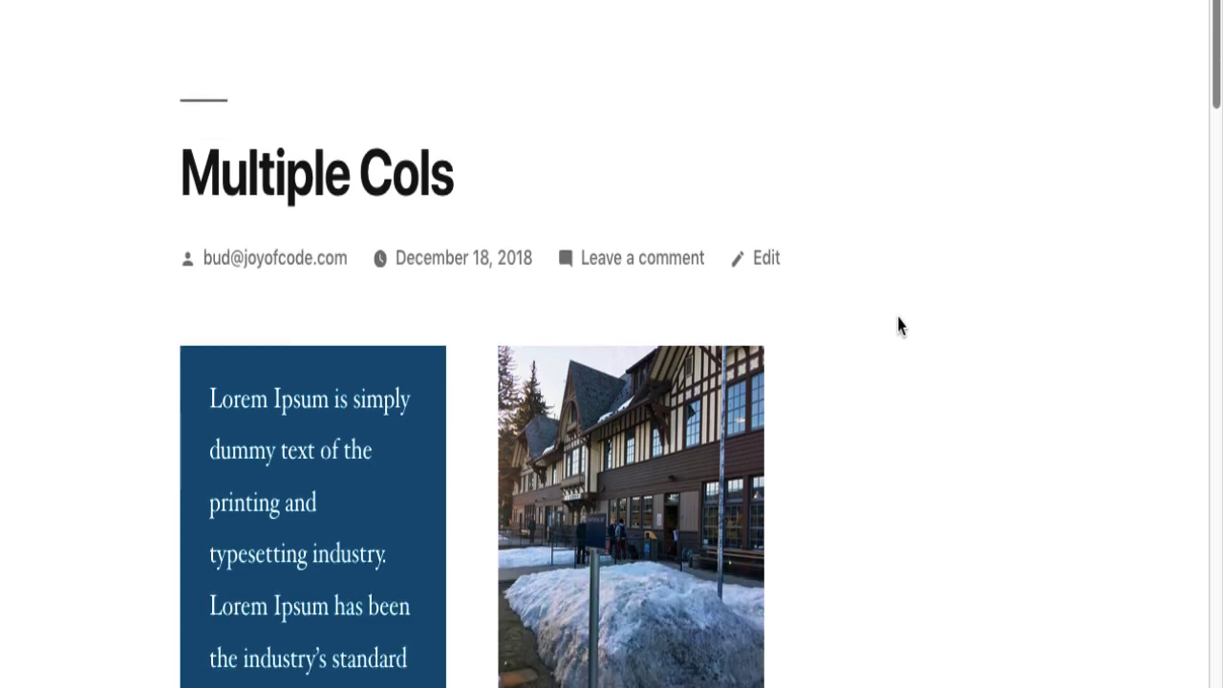